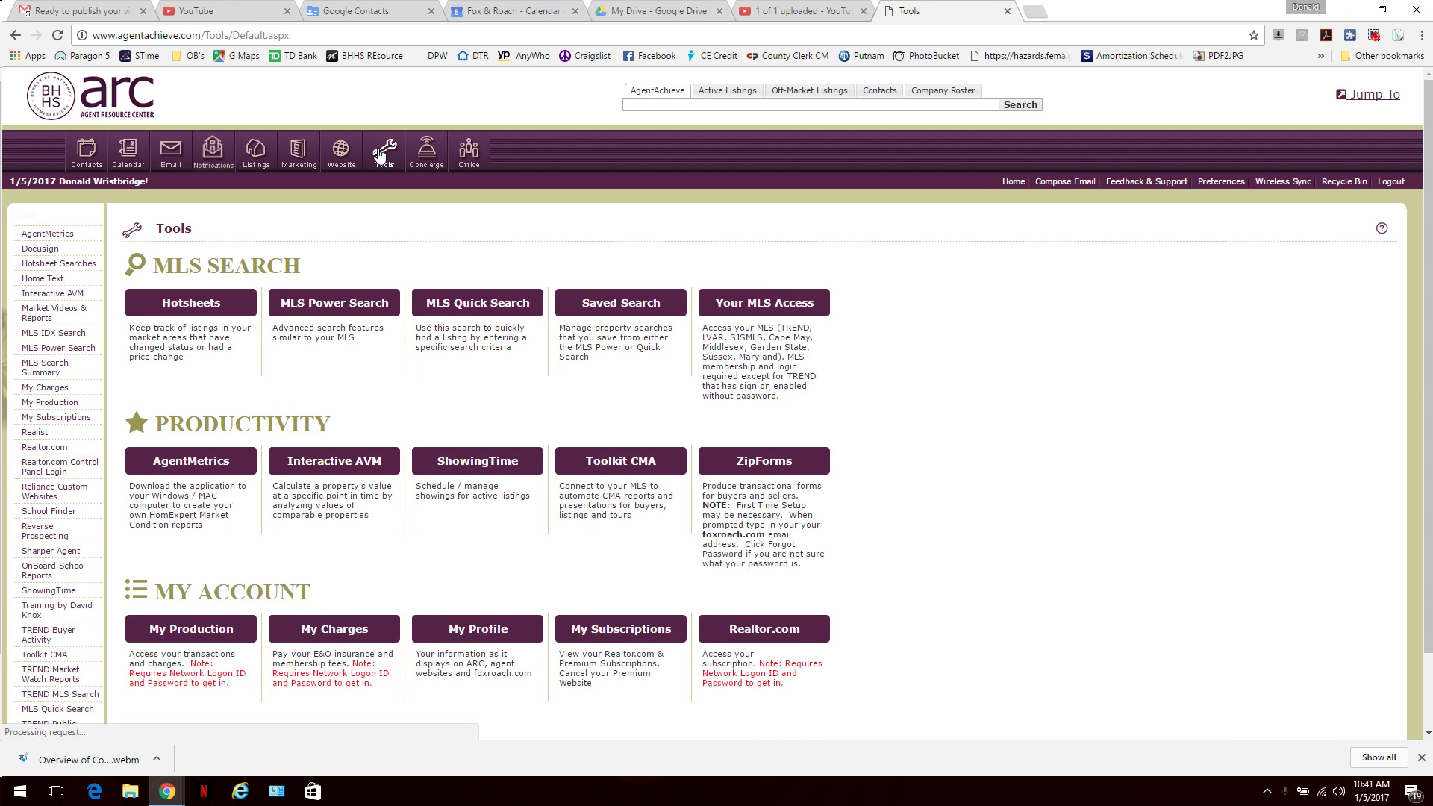
- Open ZipForms and save the profile's e-signature settings with DocuSign as the provider, closing the profile
click(763, 463)
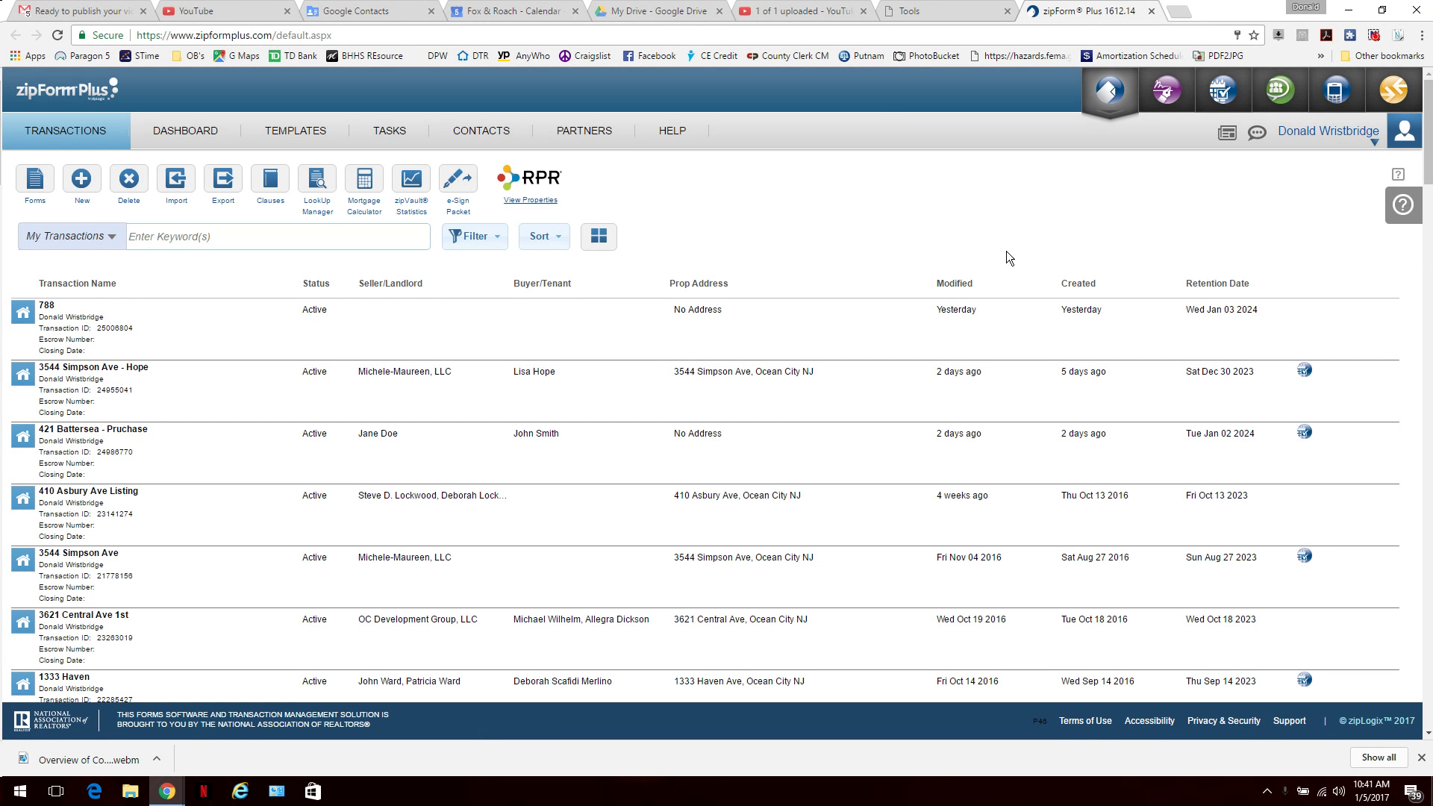
click(1339, 139)
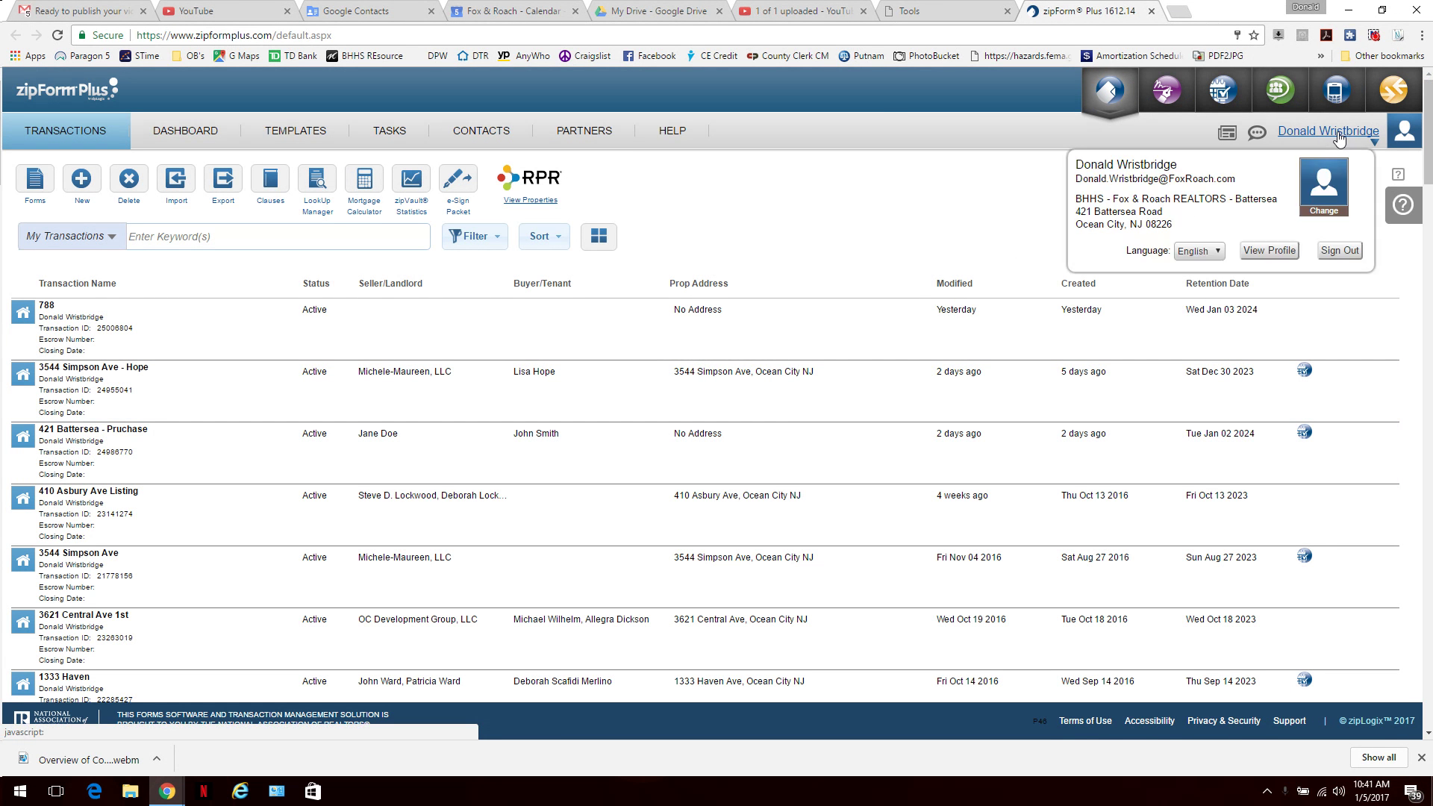
click(1266, 252)
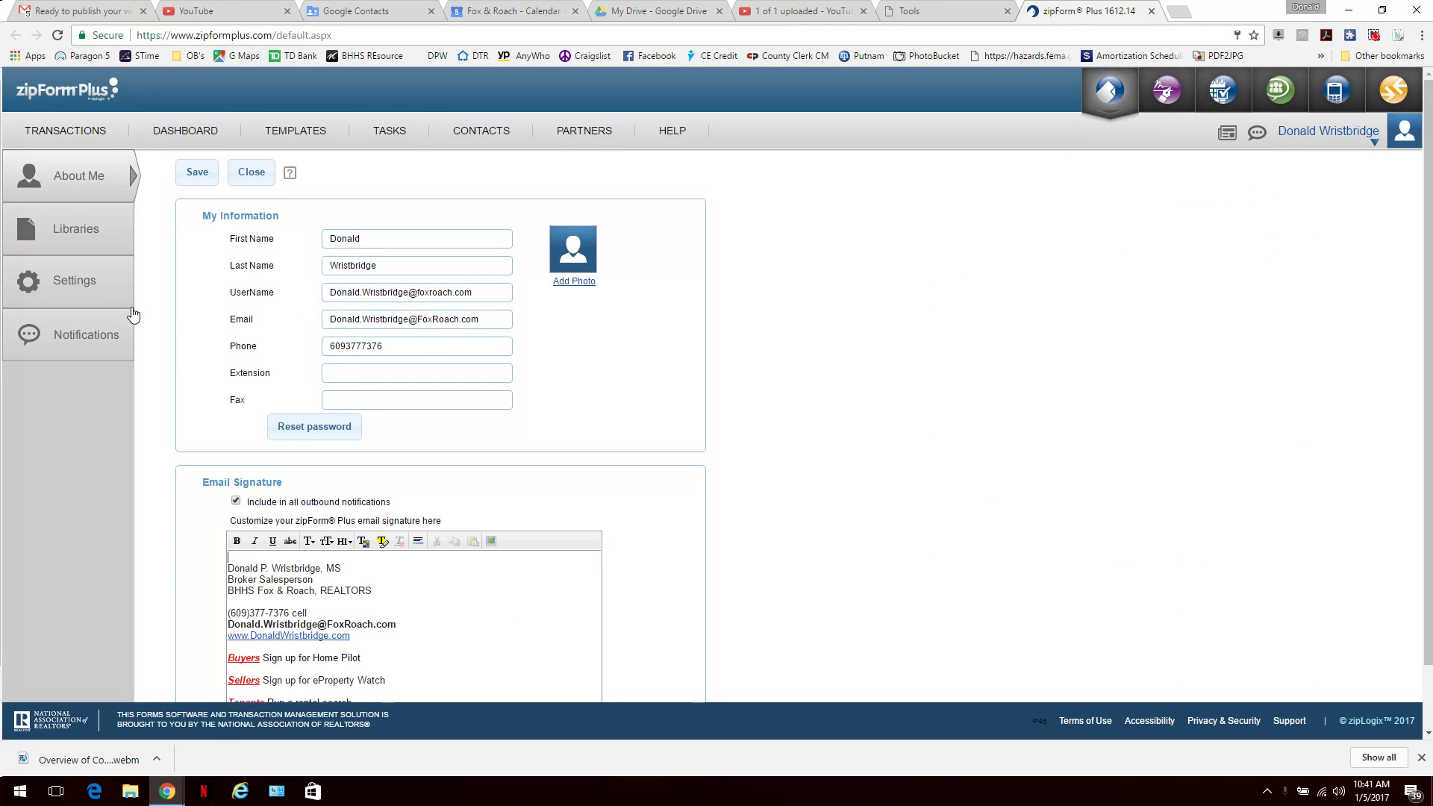
click(75, 284)
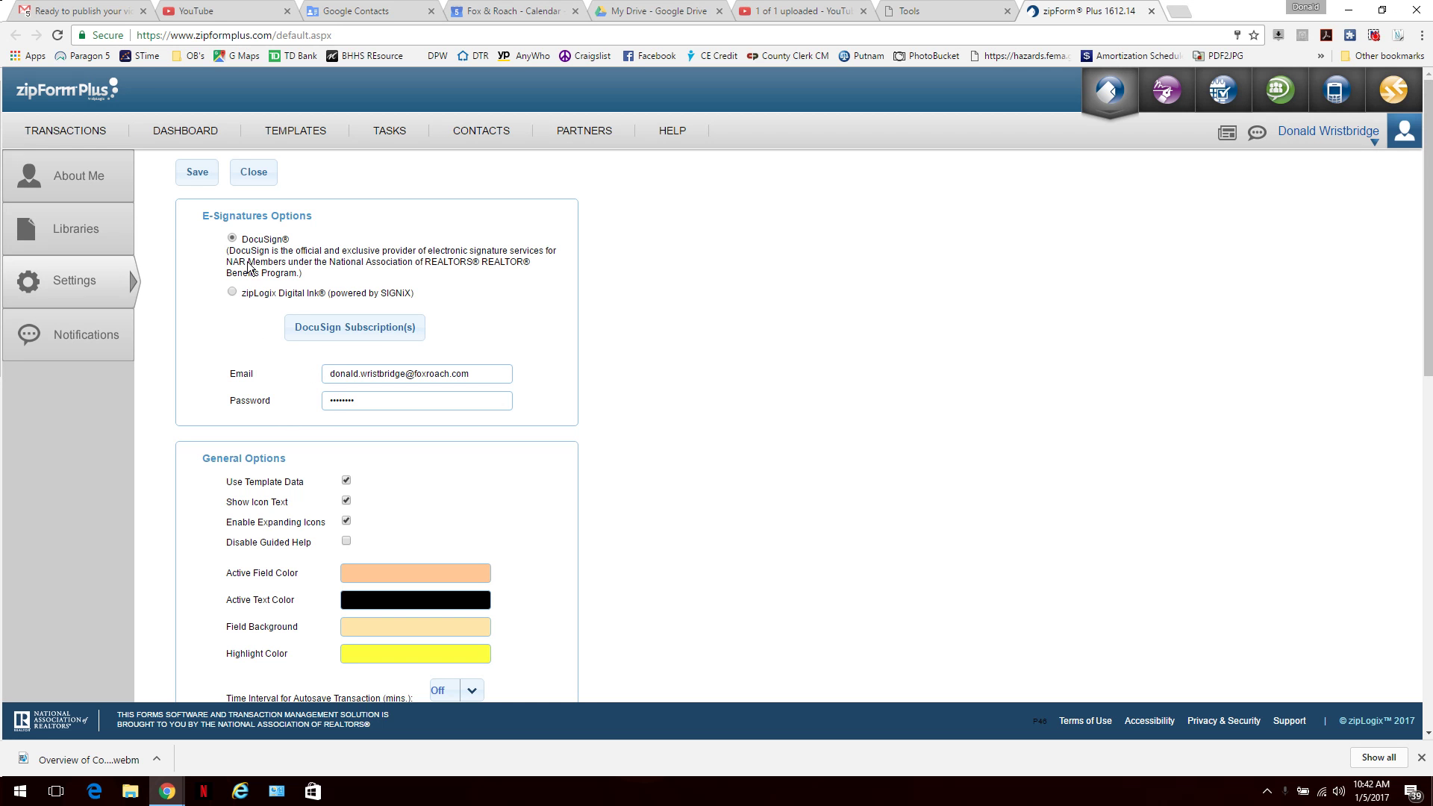
click(197, 178)
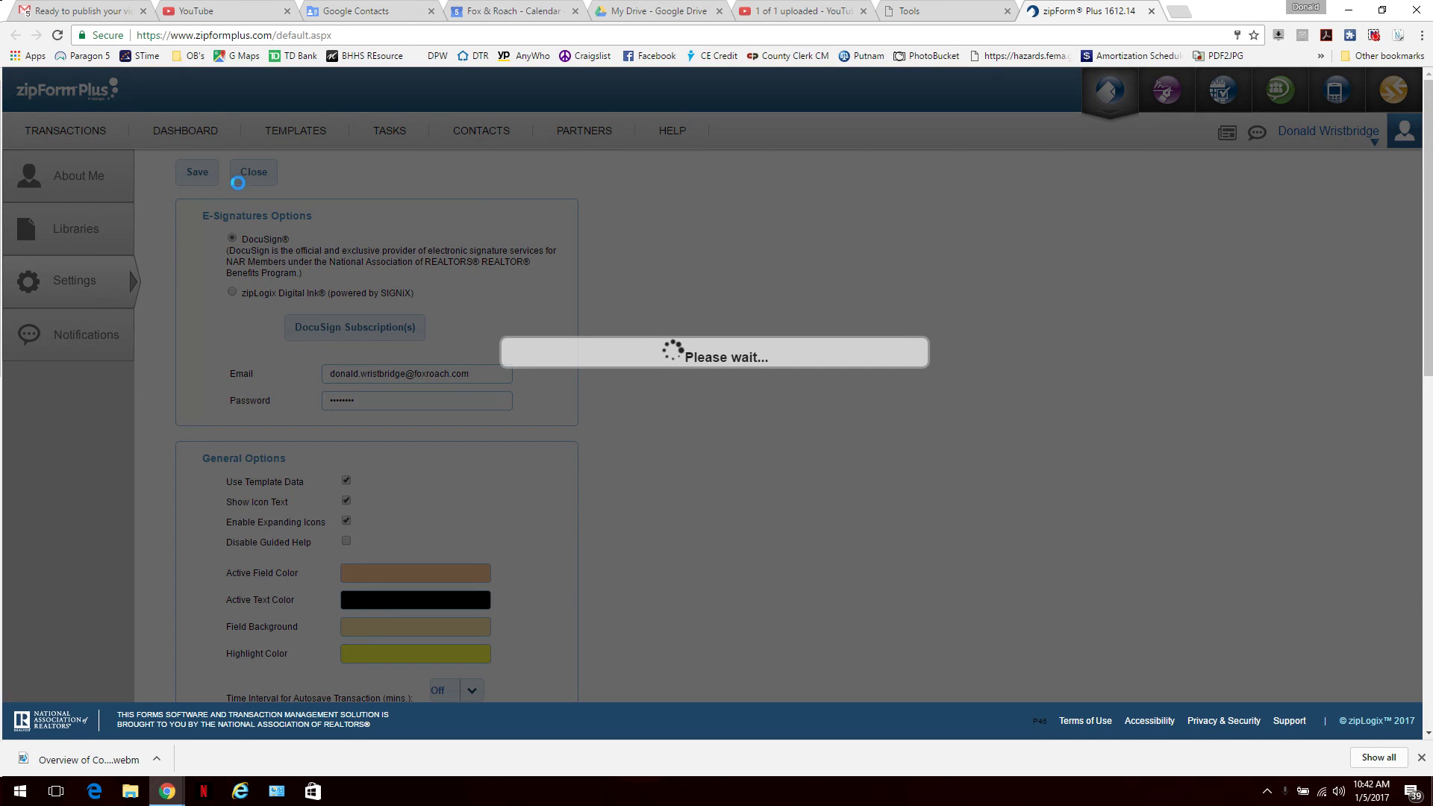
click(254, 173)
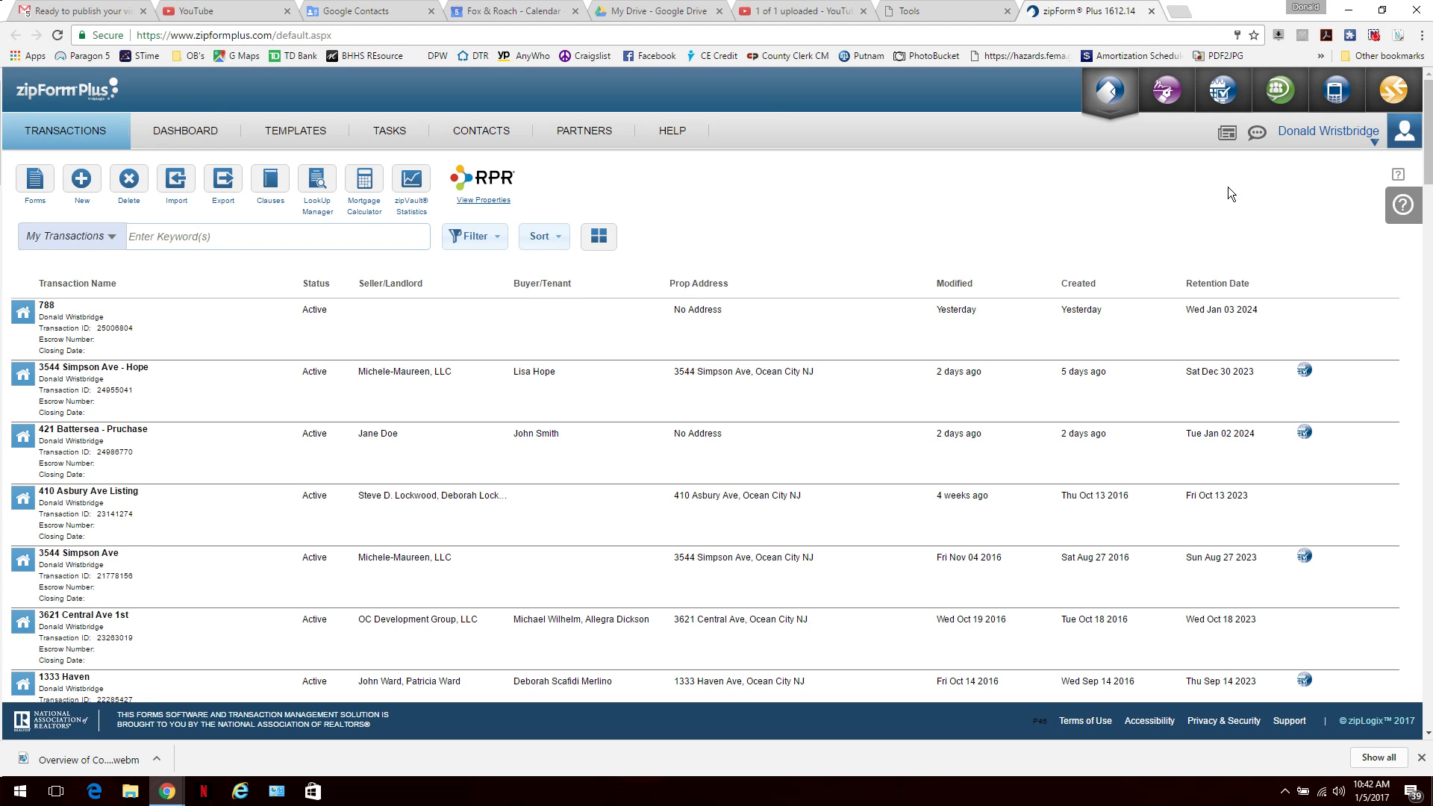
- Show the zipForm Plus templates list, switch to Google Drive and open the ZipForms folder in My Drive
click(295, 133)
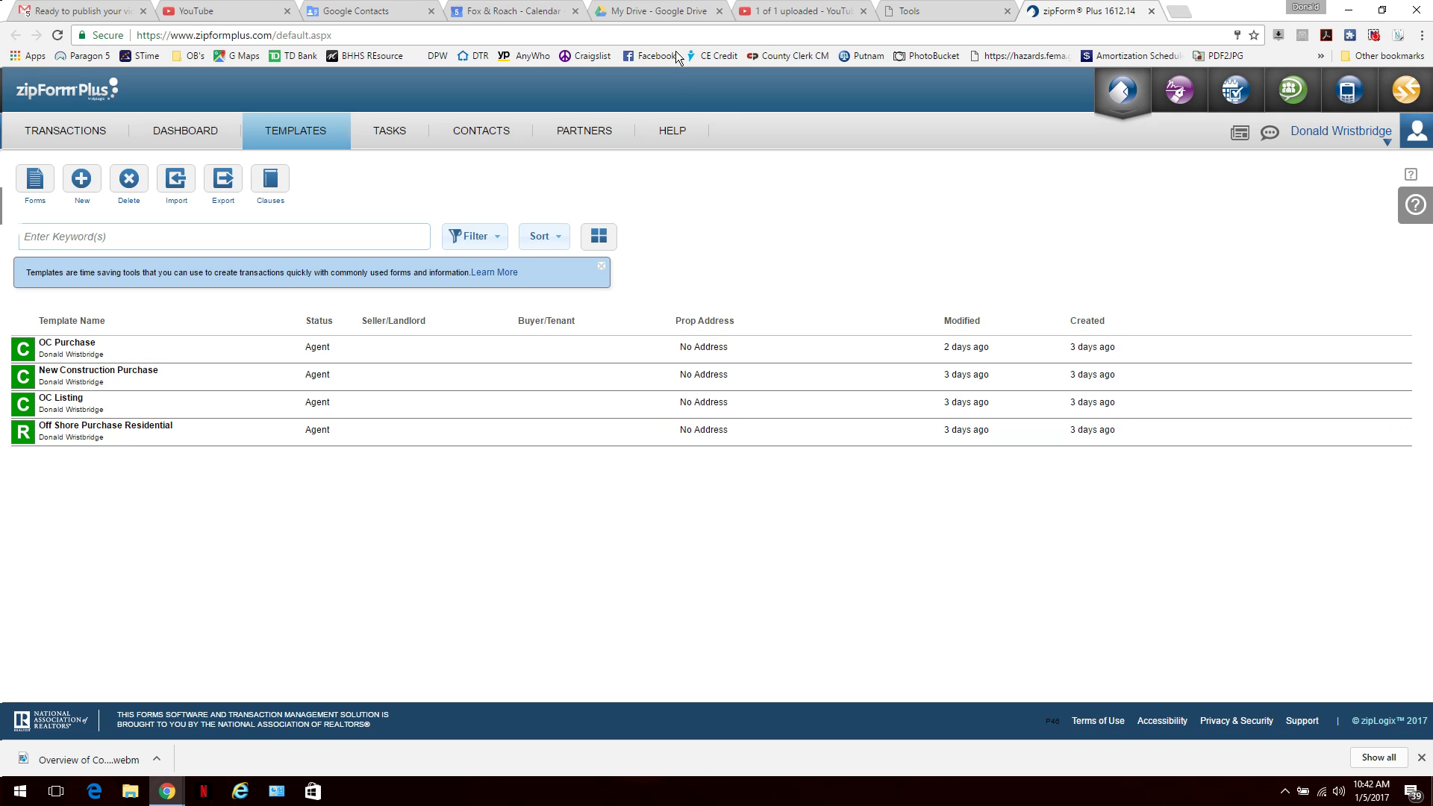
click(660, 11)
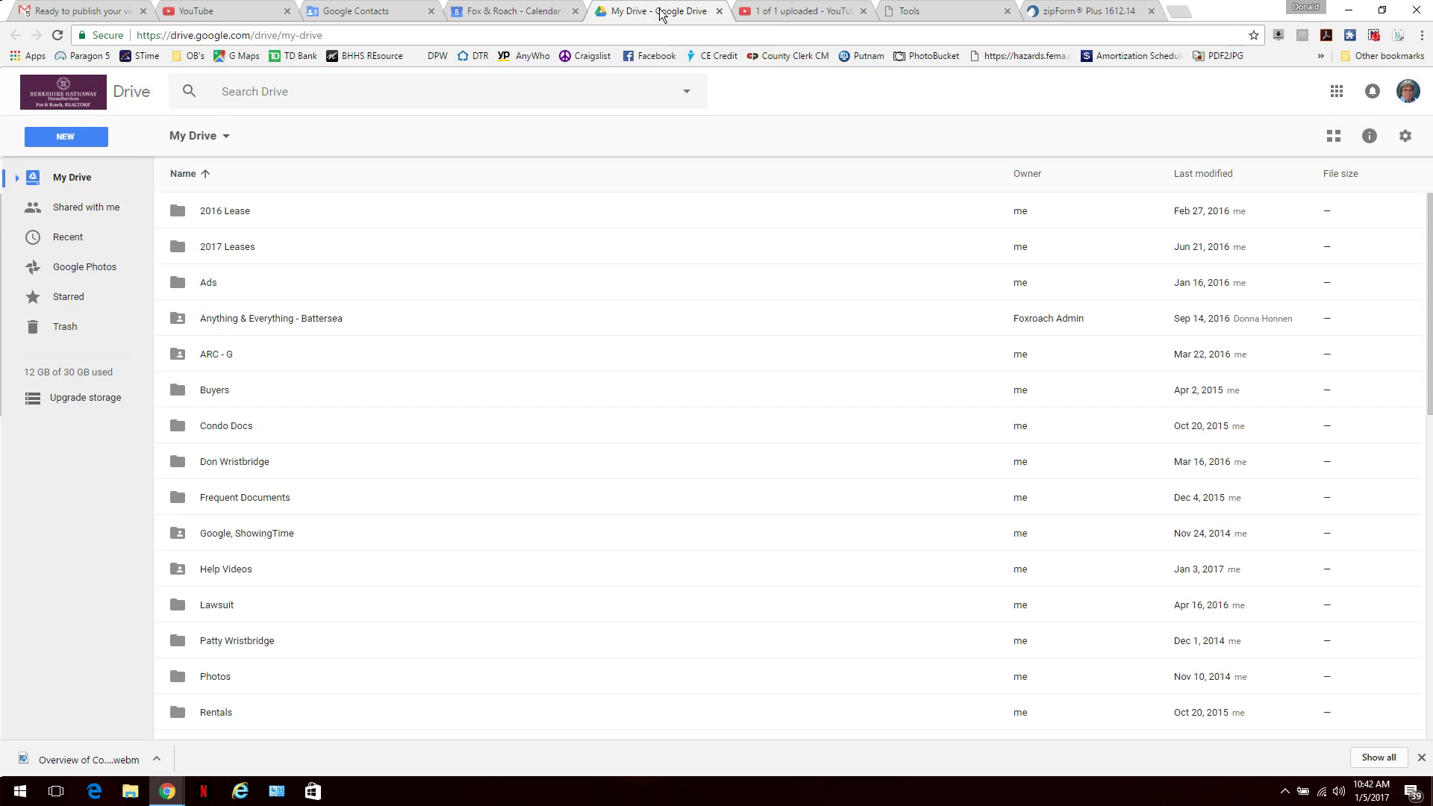
scroll(393, 440, down, 1)
scroll(396, 418, up, 1)
click(109, 213)
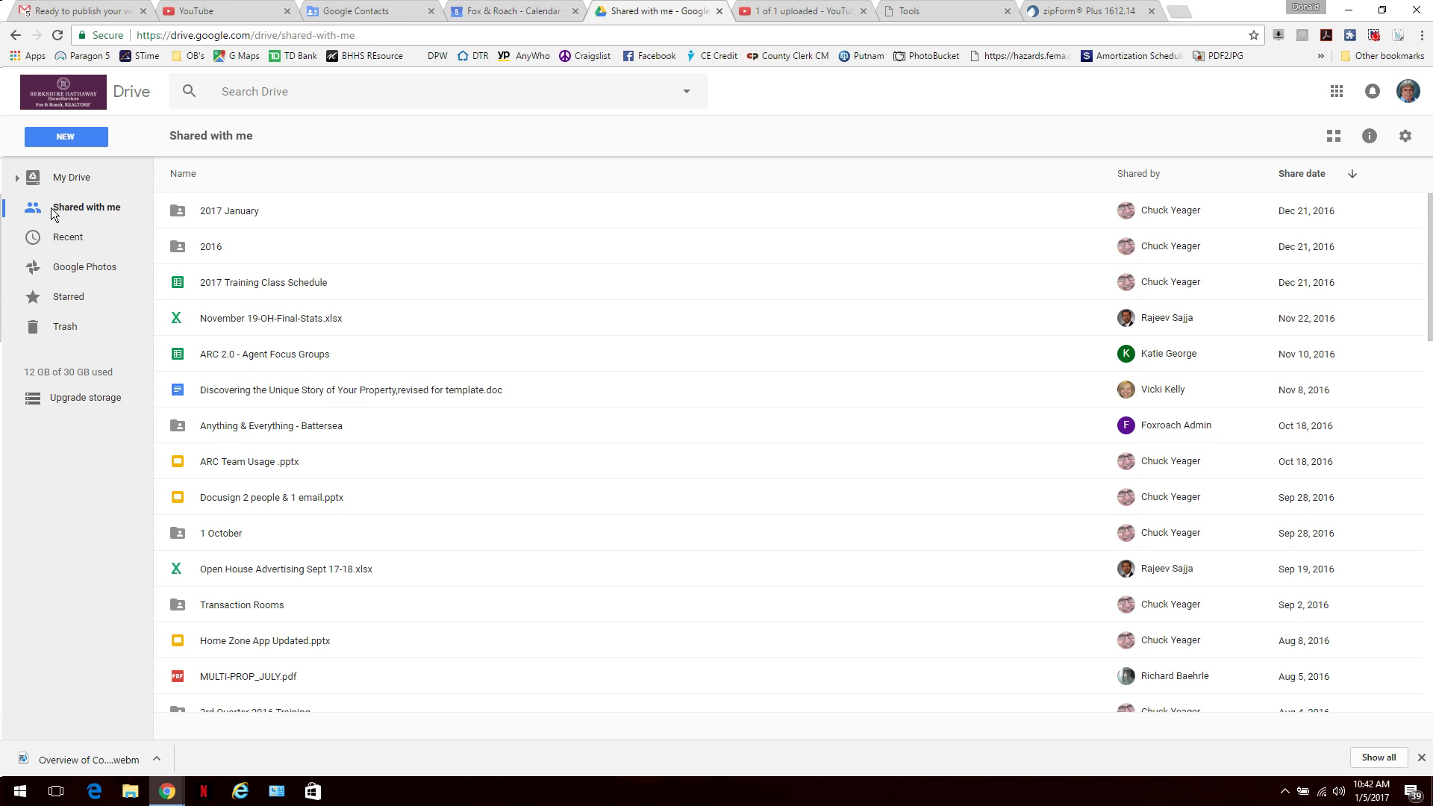
click(79, 180)
scroll(390, 503, down, 1)
scroll(391, 503, down, 8)
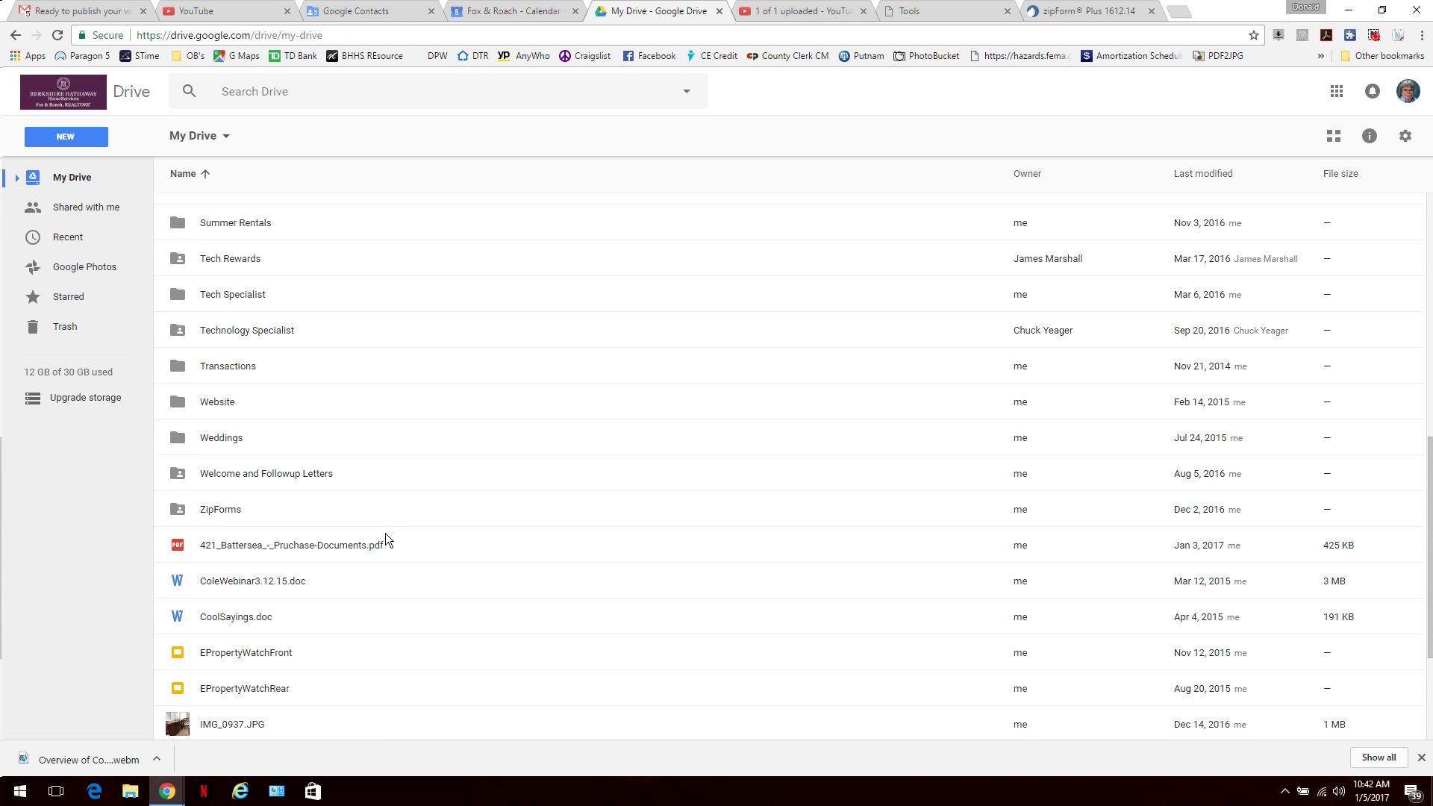
click(222, 515)
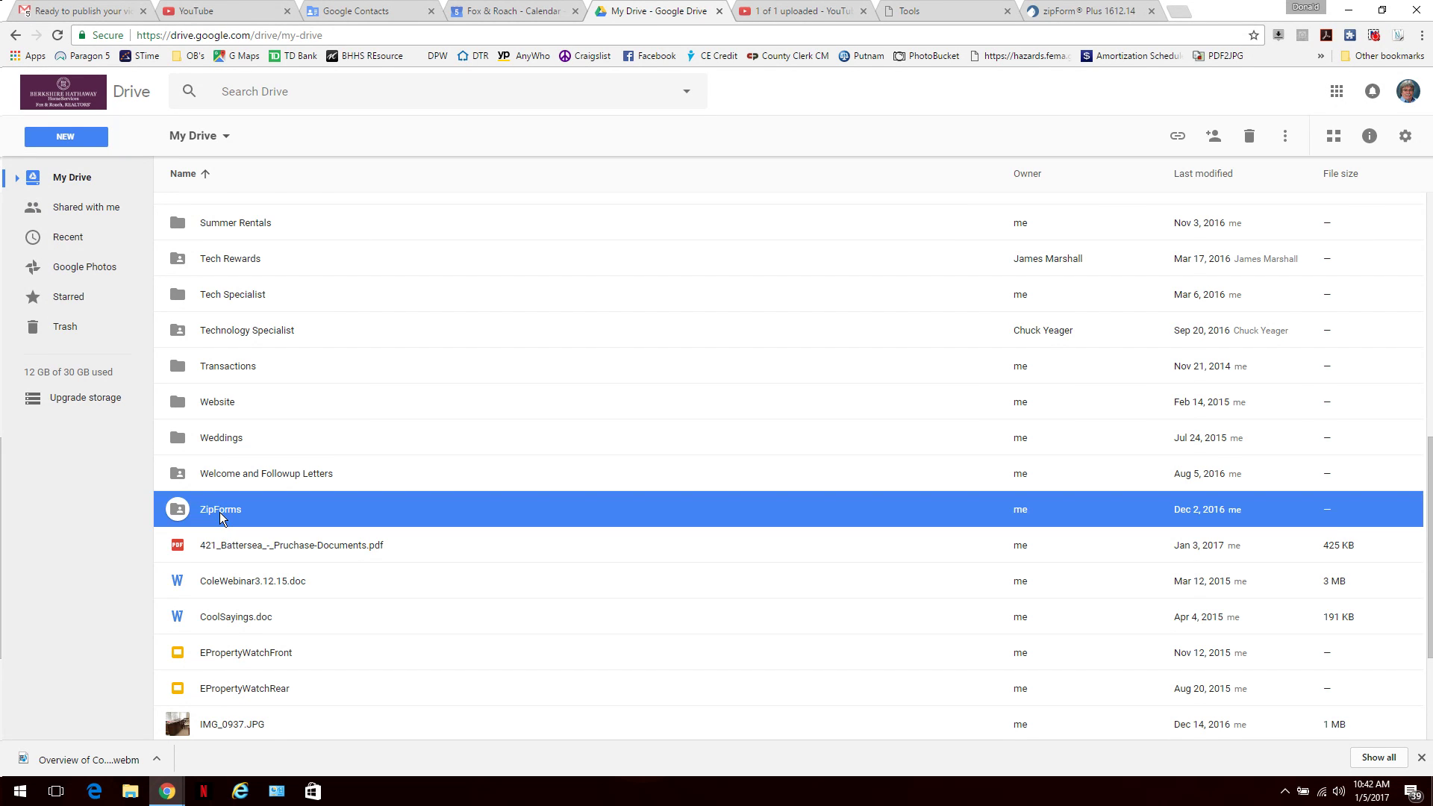
double_click(221, 515)
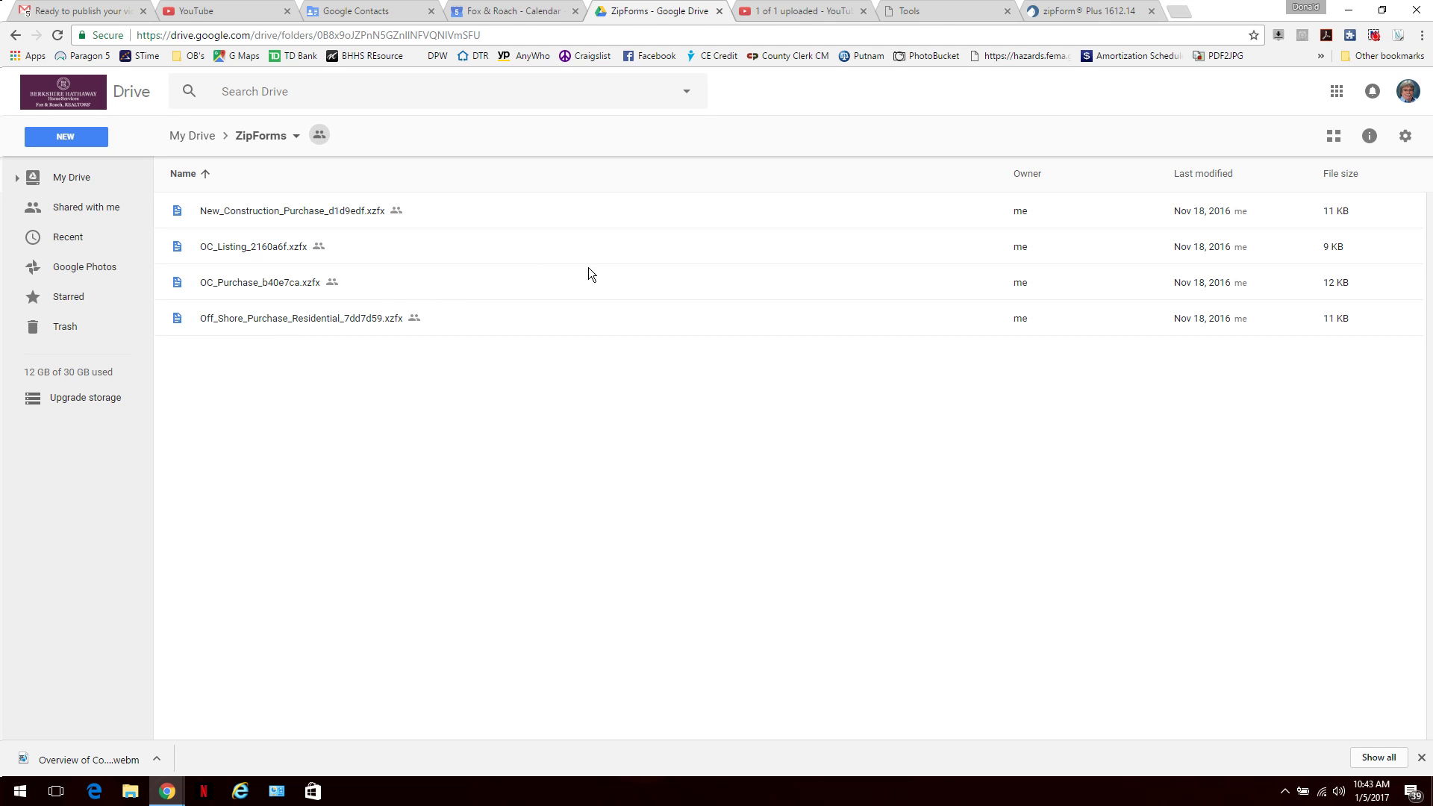
- Set Chrome's download location to the Desktop folder under This PC and close the browser settings
click(334, 213)
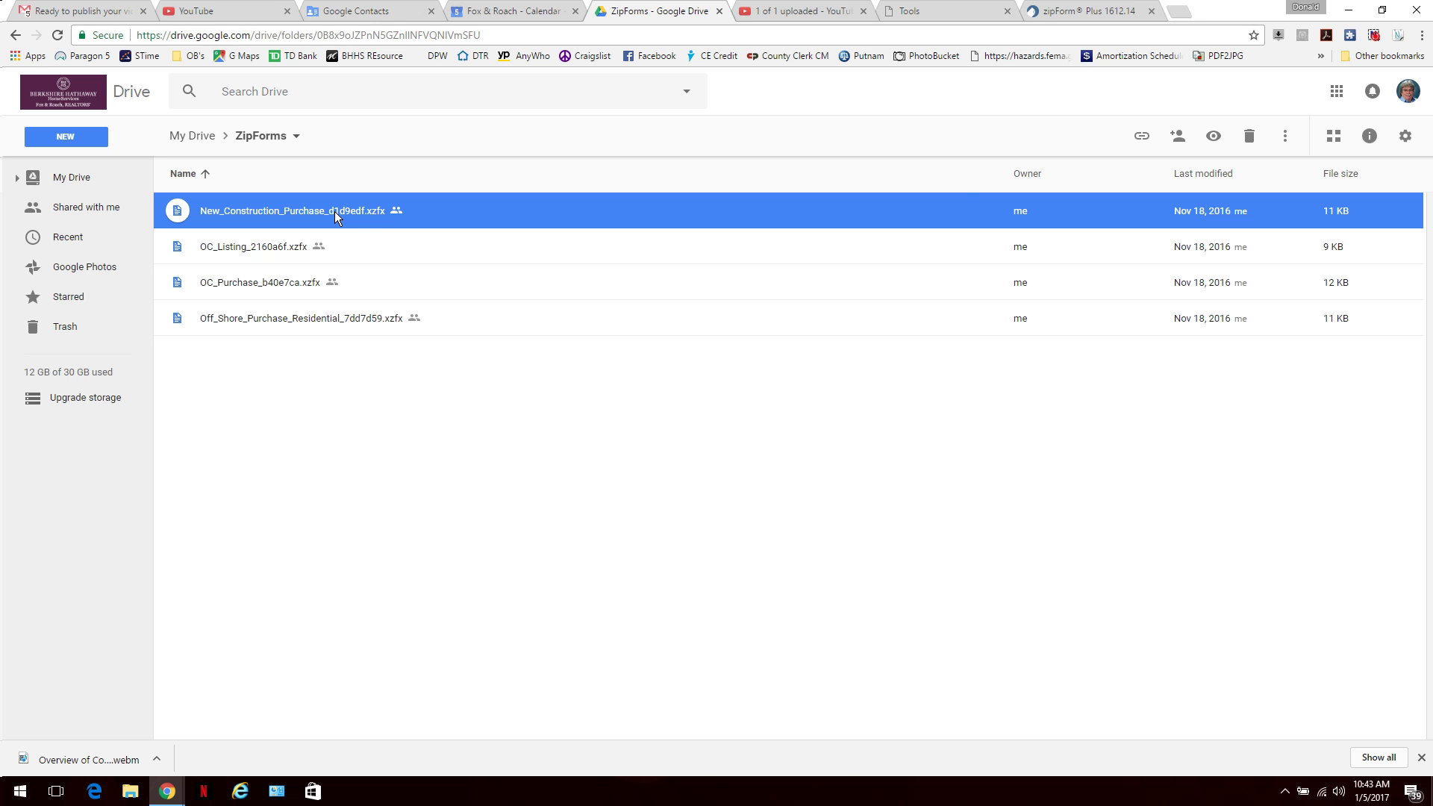
click(1421, 36)
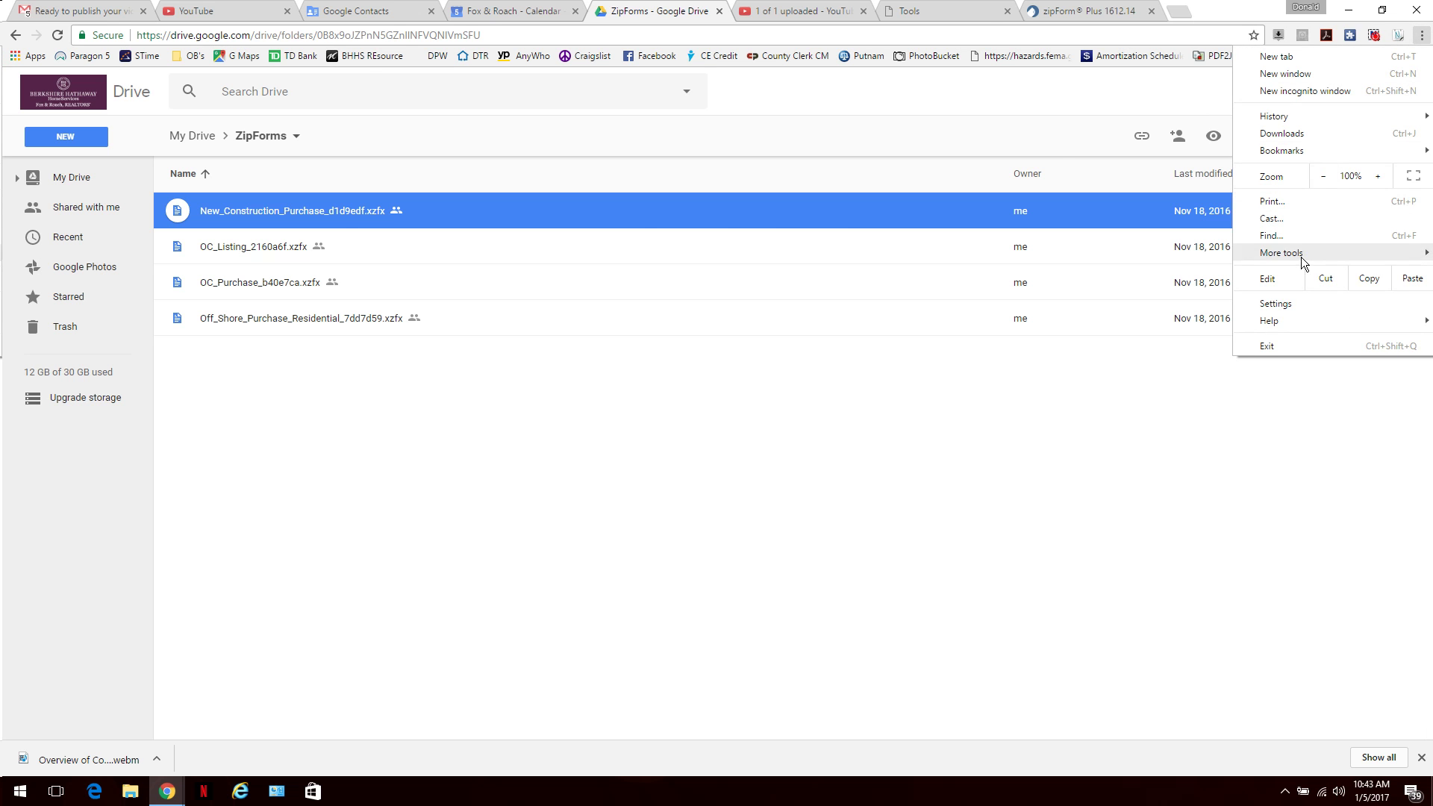
click(1285, 306)
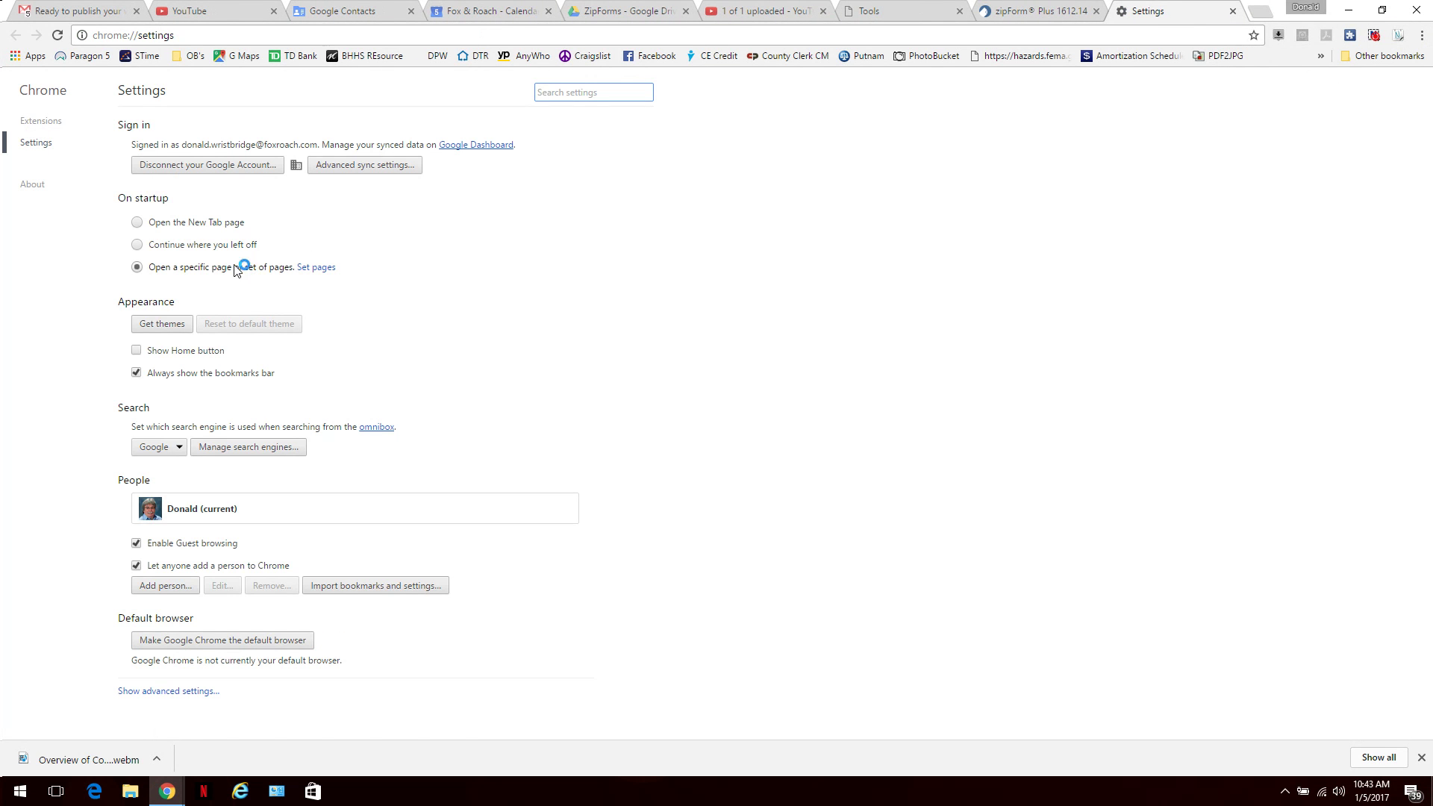
click(174, 694)
scroll(500, 459, down, 8)
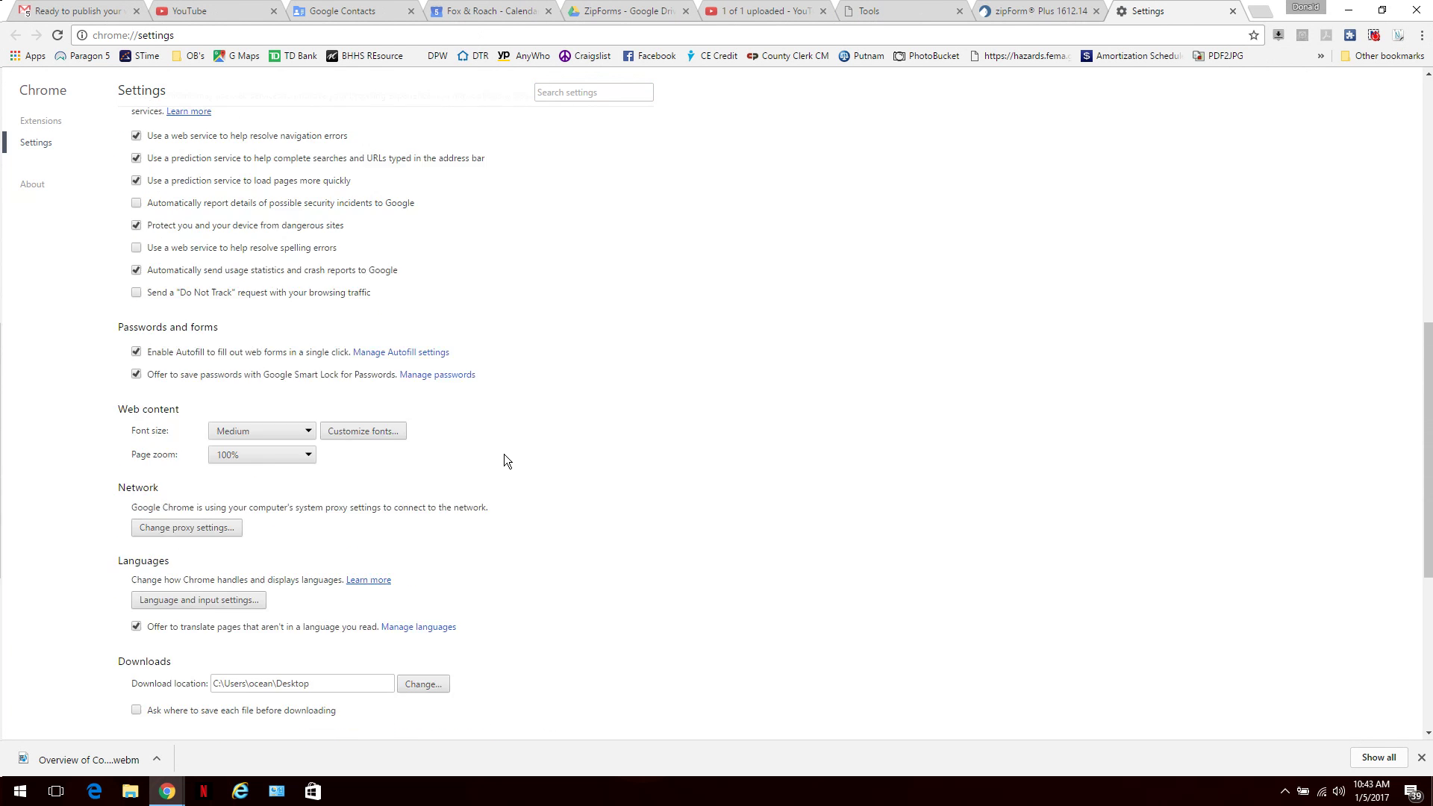
scroll(503, 454, down, 5)
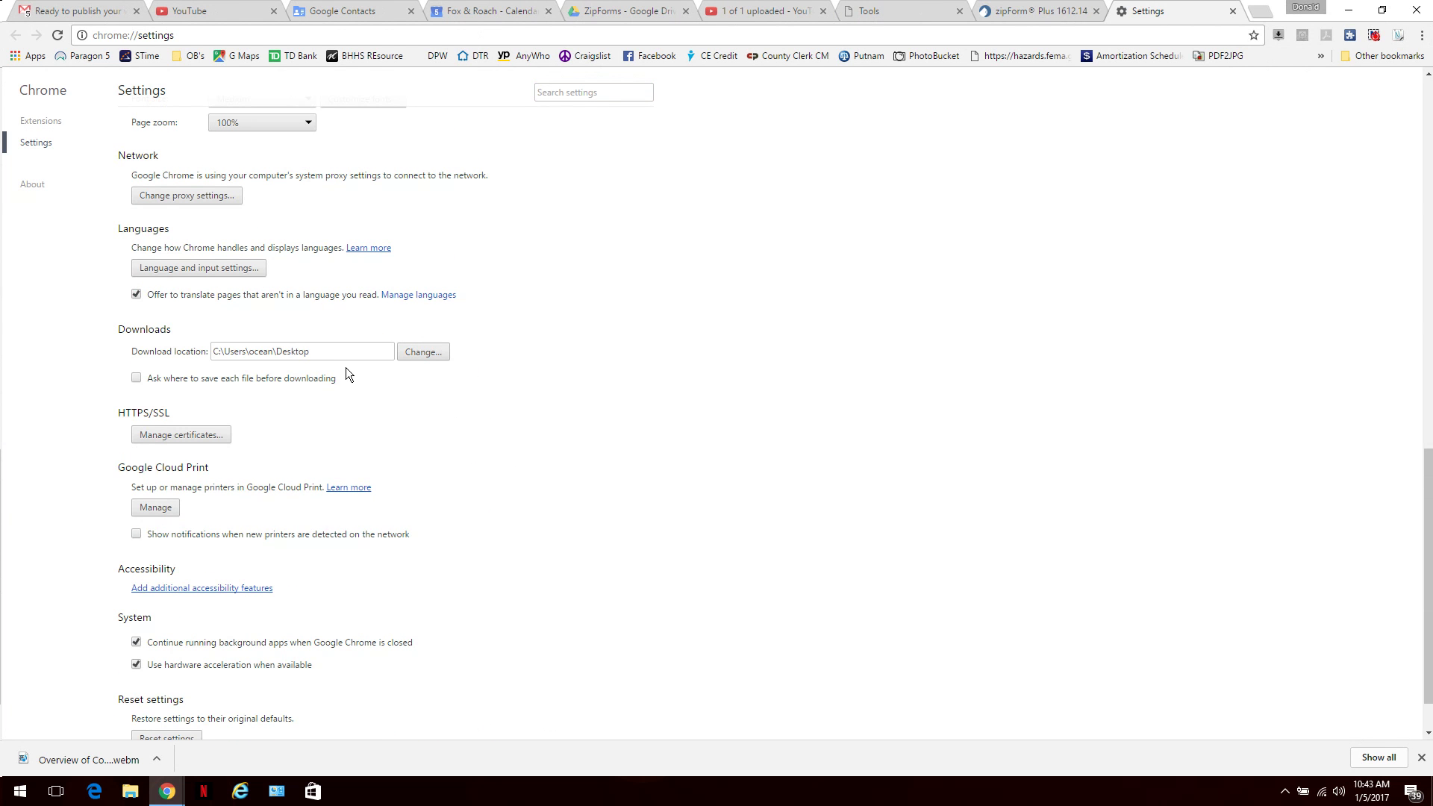
click(415, 352)
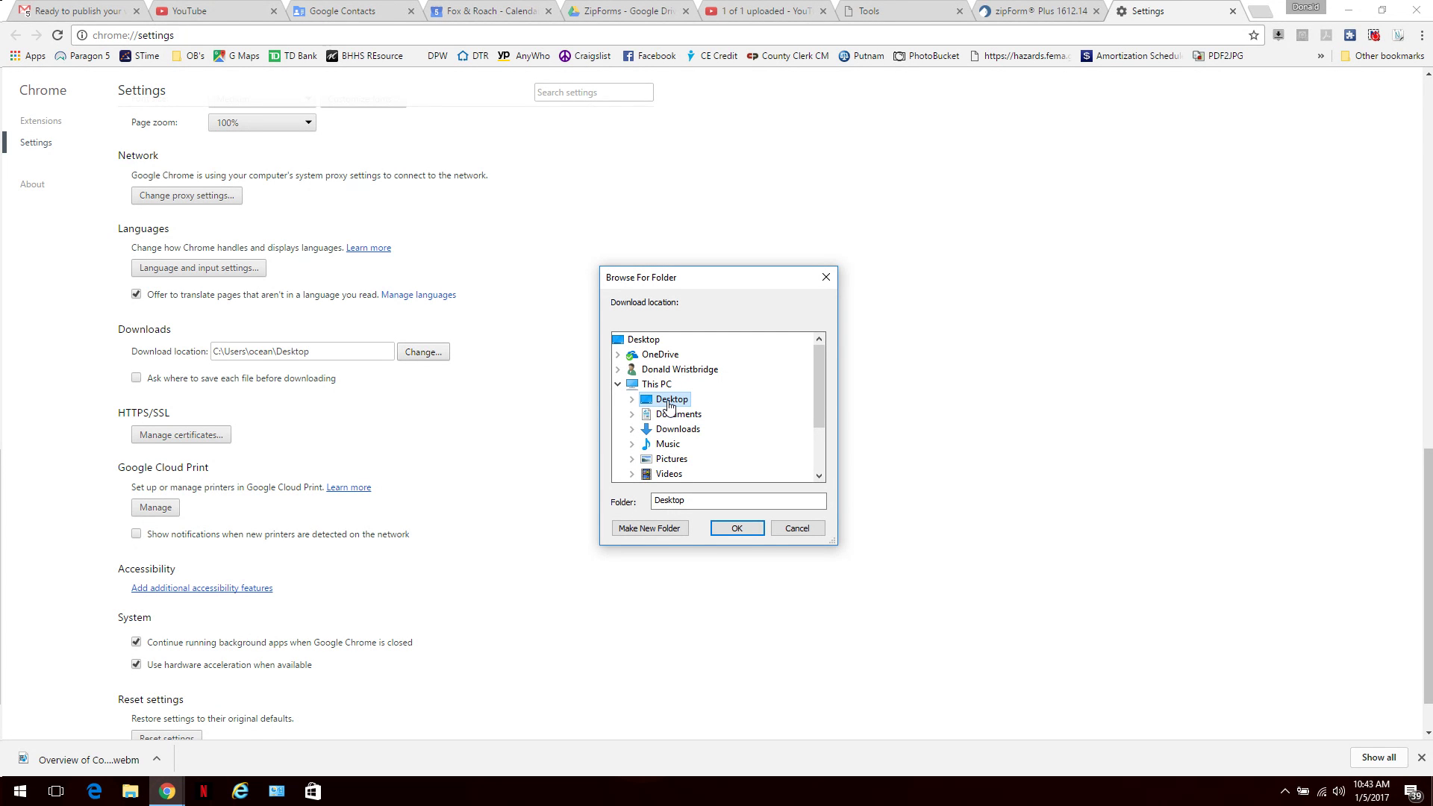
click(736, 527)
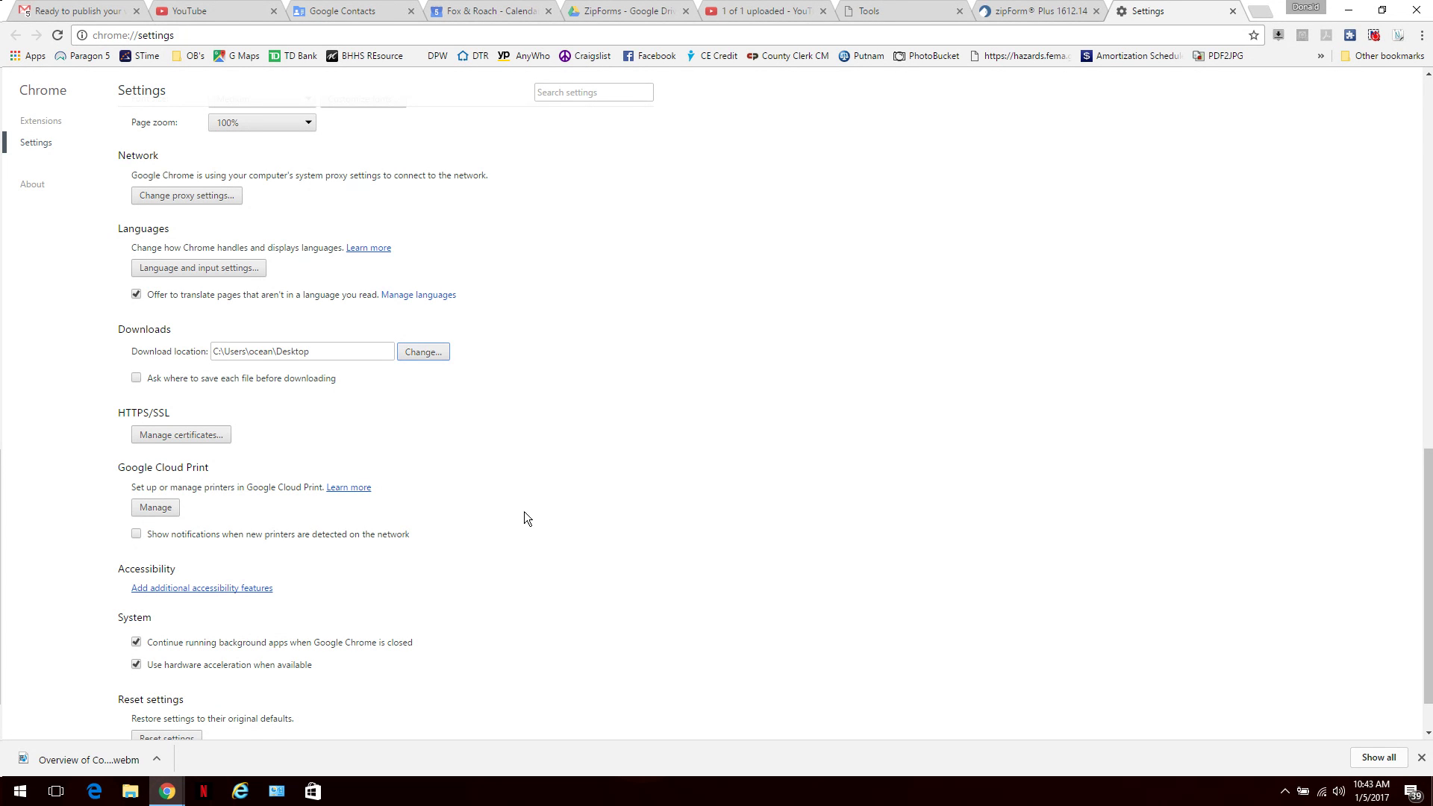
scroll(571, 443, up, 15)
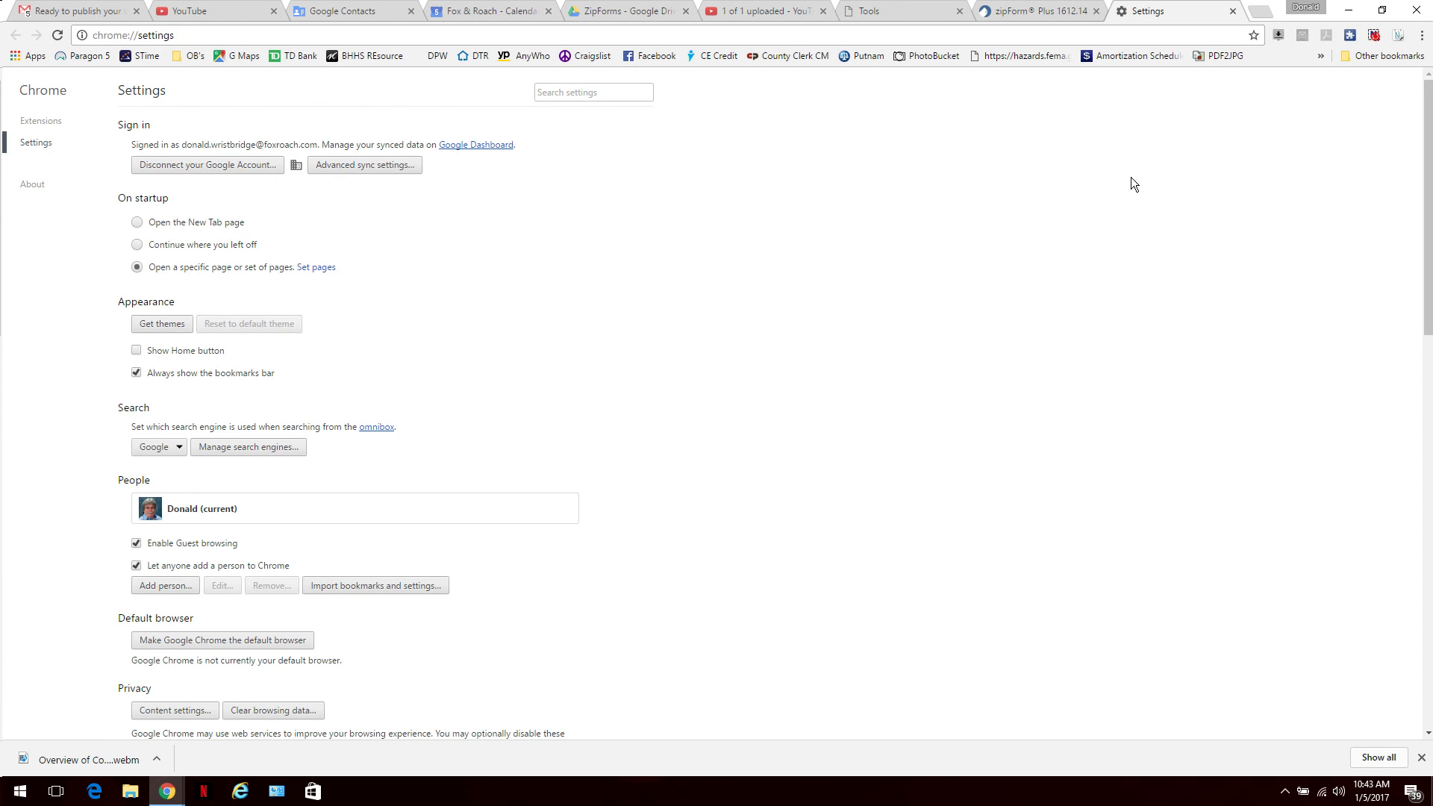
click(1233, 12)
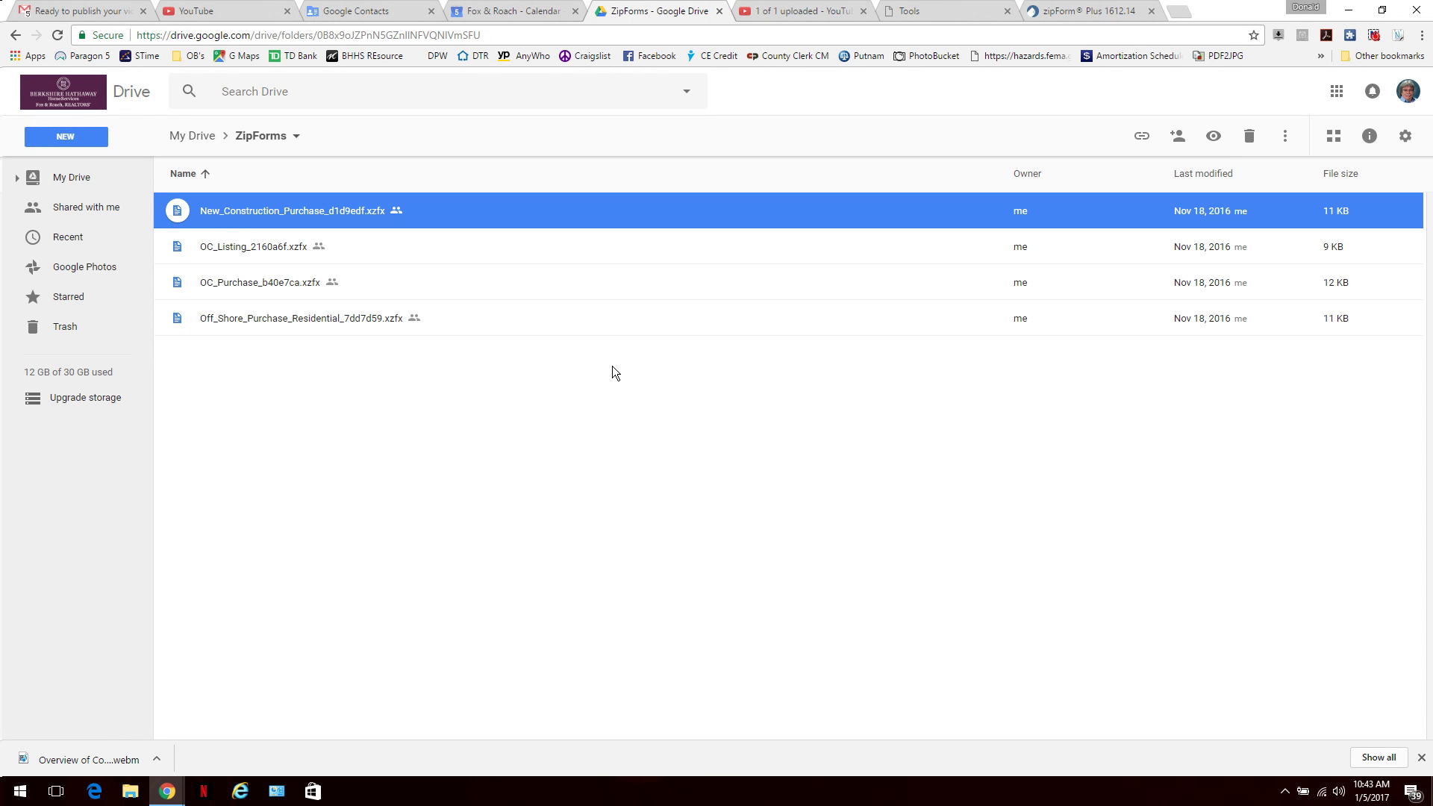
- Download the New_Construction_Purchase, OC_Listing, OC_Purchase and Off_Shore_Purchase_Residential template files from the ZipForms folder
right_click(618, 212)
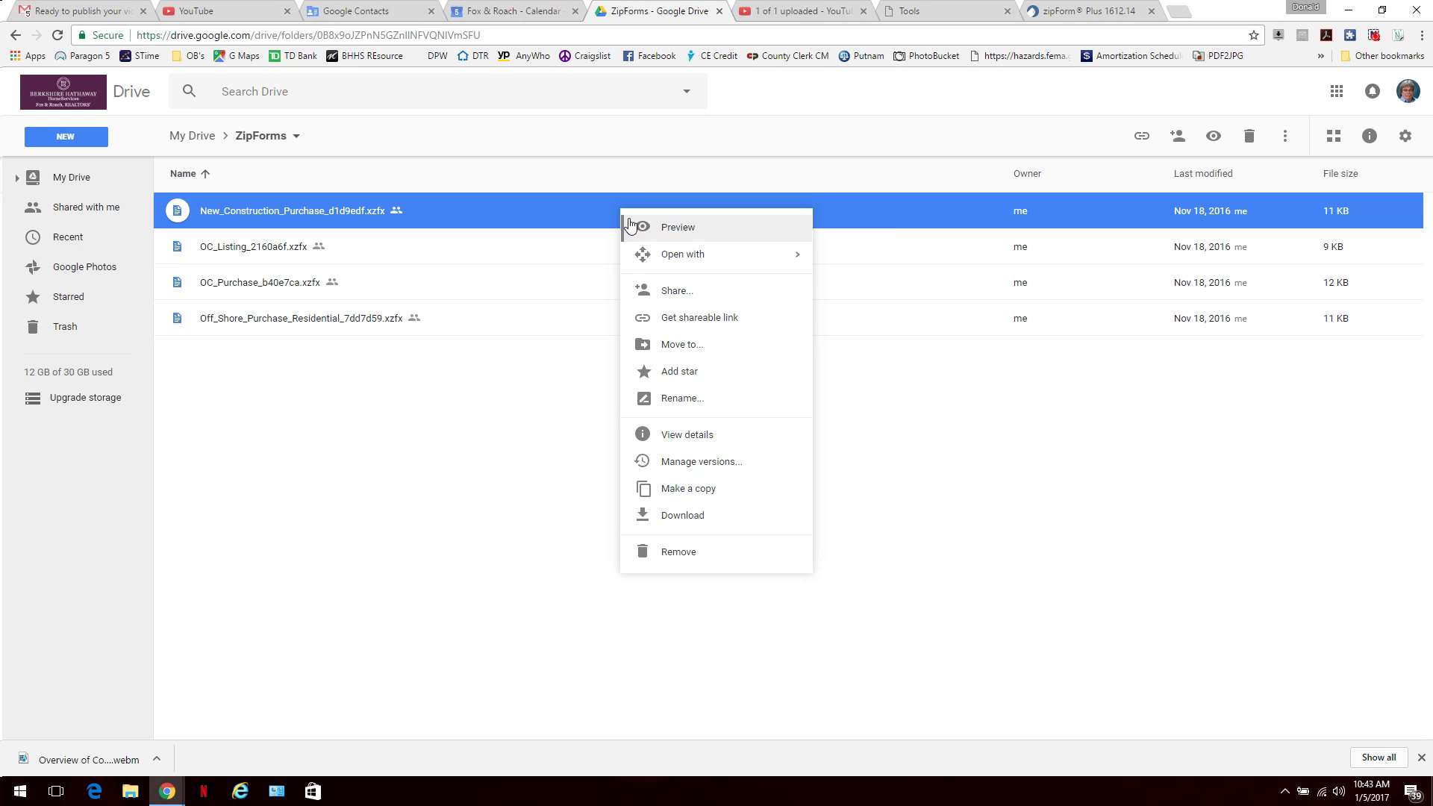
click(683, 516)
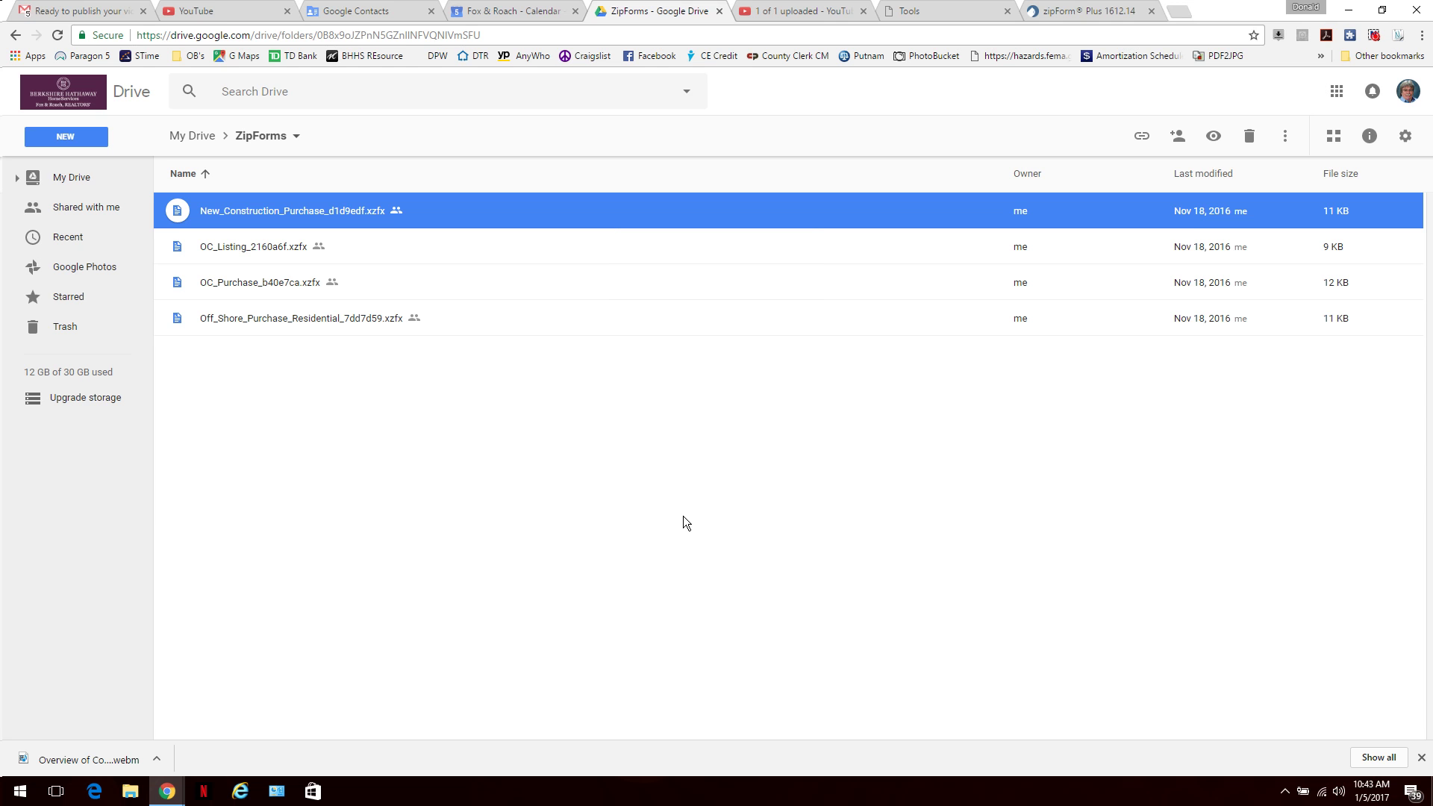
click(575, 252)
right_click(575, 253)
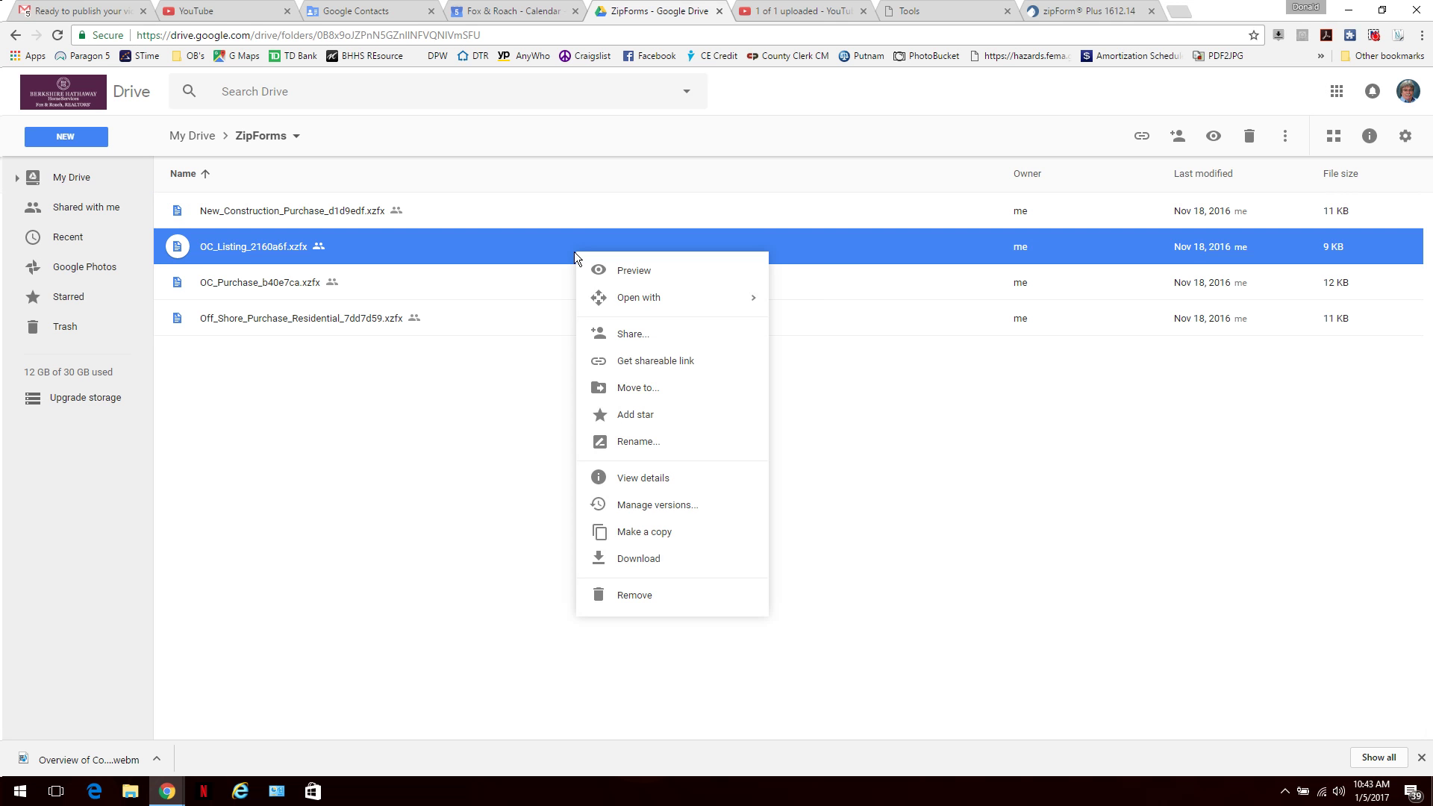
click(601, 558)
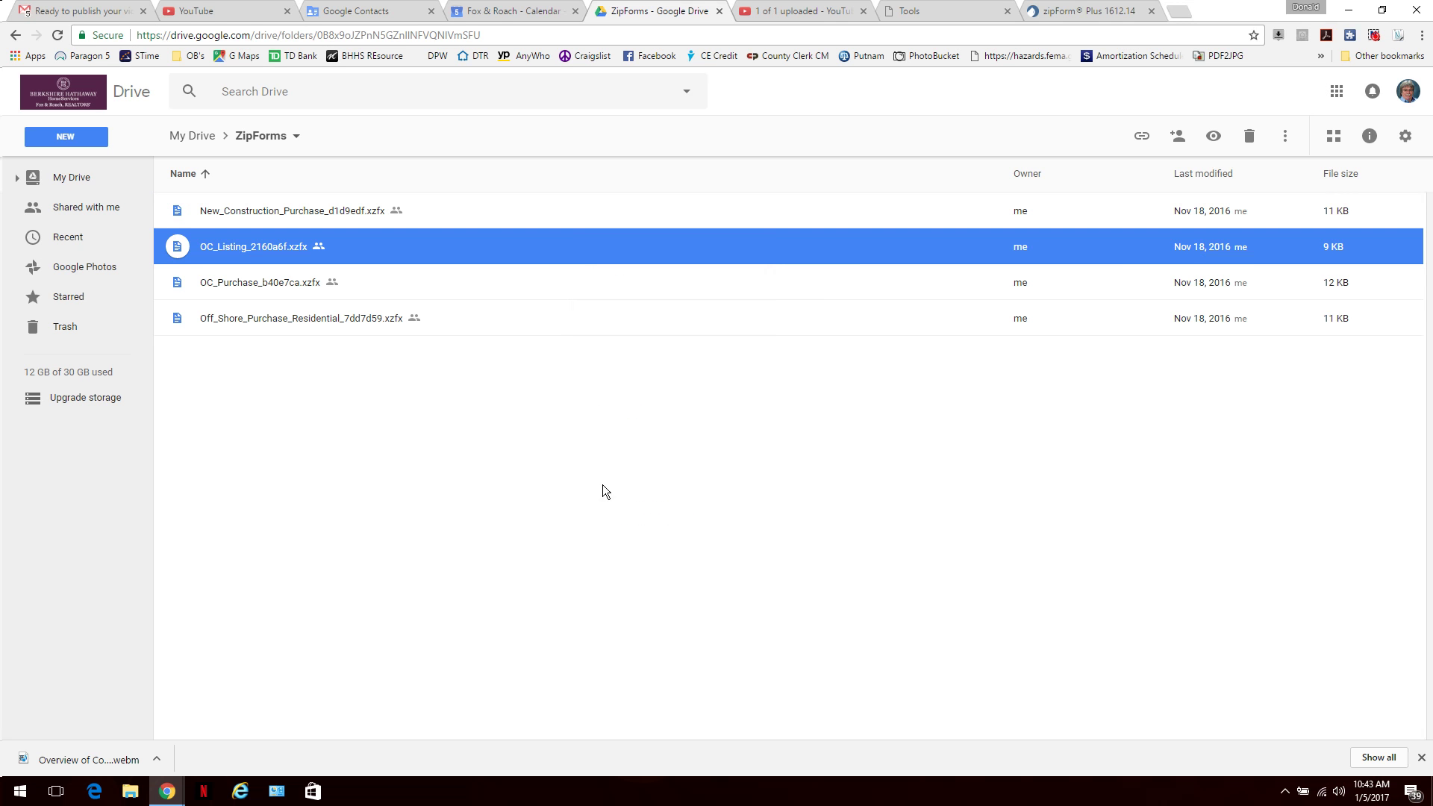
click(585, 289)
right_click(585, 288)
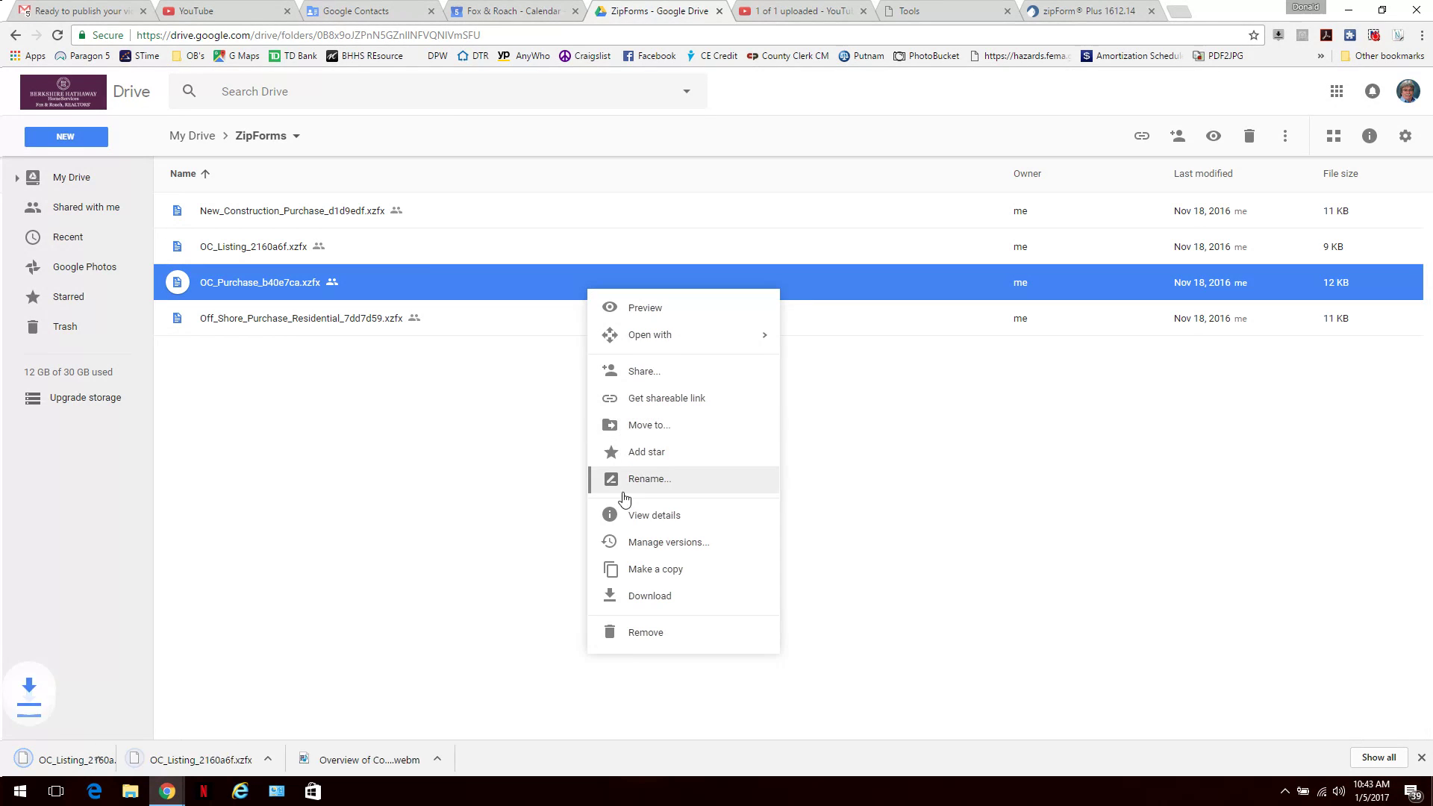
click(639, 595)
click(557, 321)
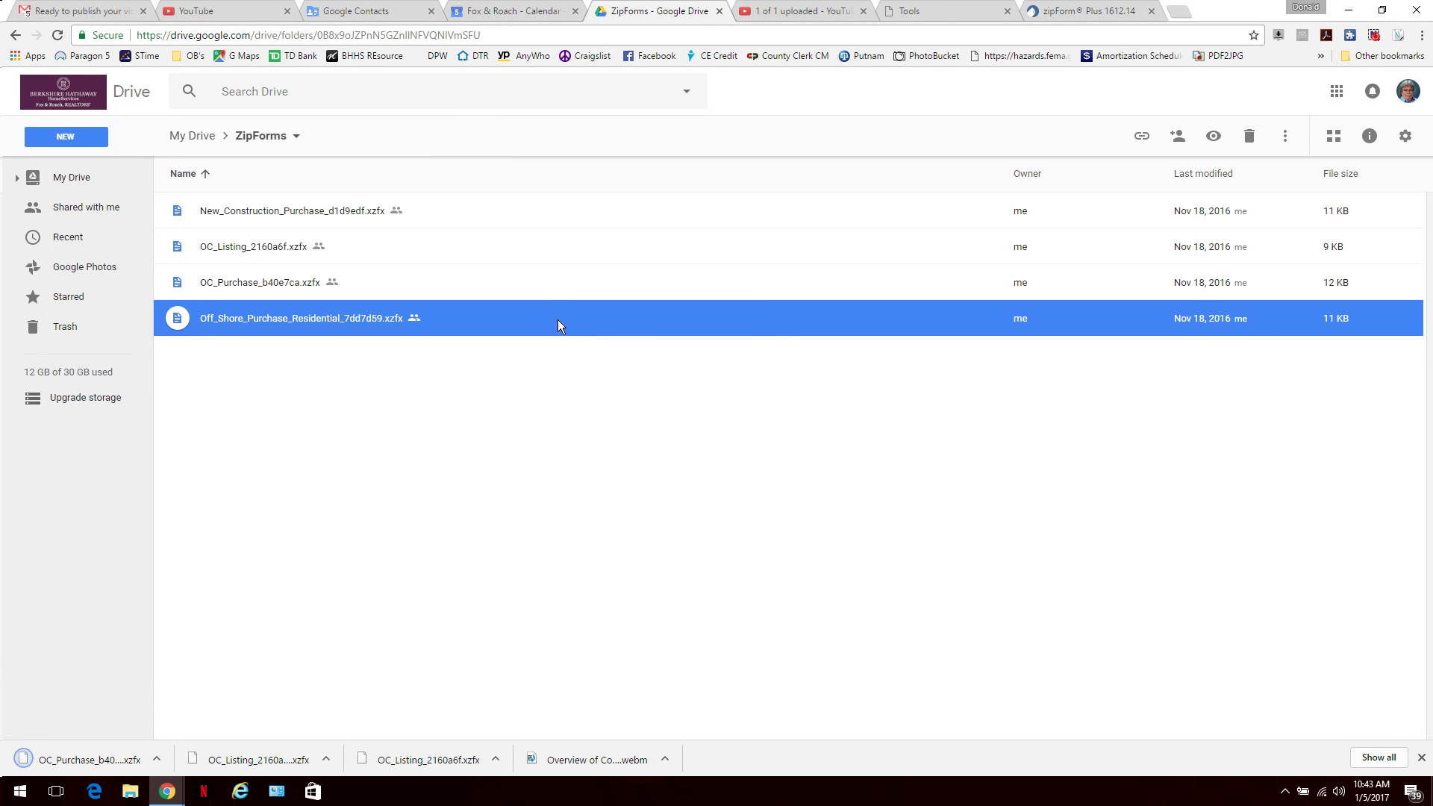
right_click(557, 319)
click(619, 623)
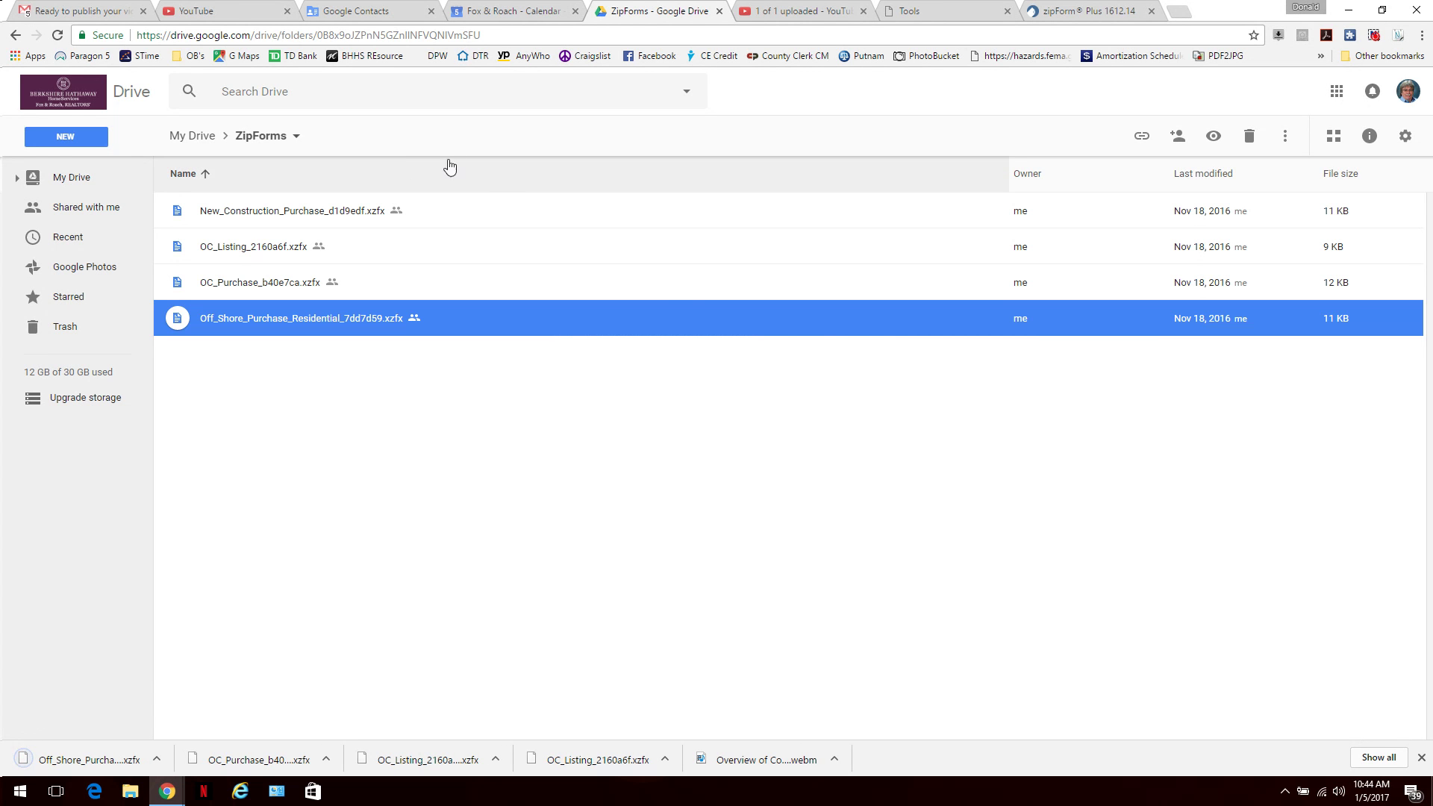
- Switch back to zipForm Plus, select the downloaded OC_Listing, OC_Purchase and Off_Shore_Purchase_Residential files from the Desktop for template import, and cancel the import
click(1082, 10)
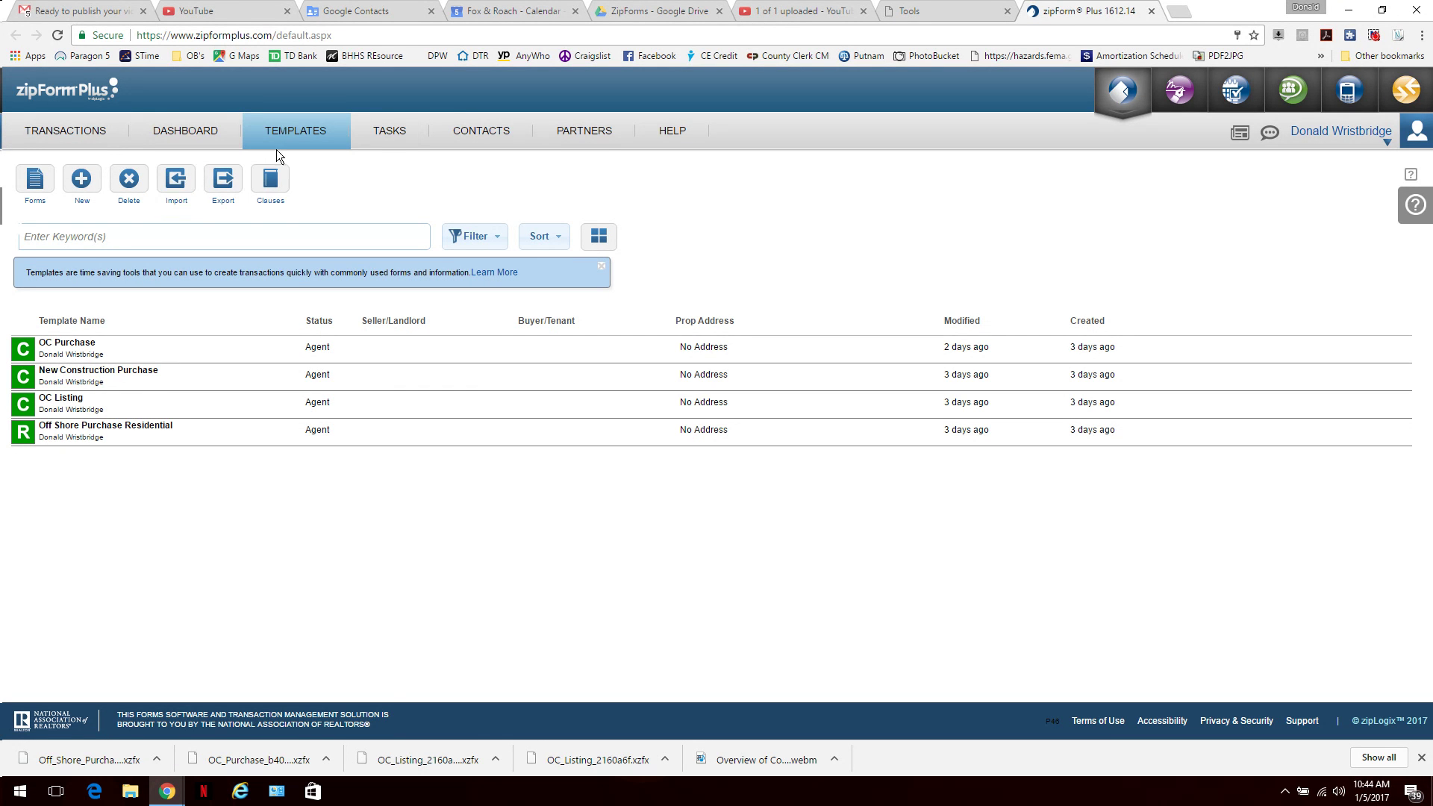
click(174, 188)
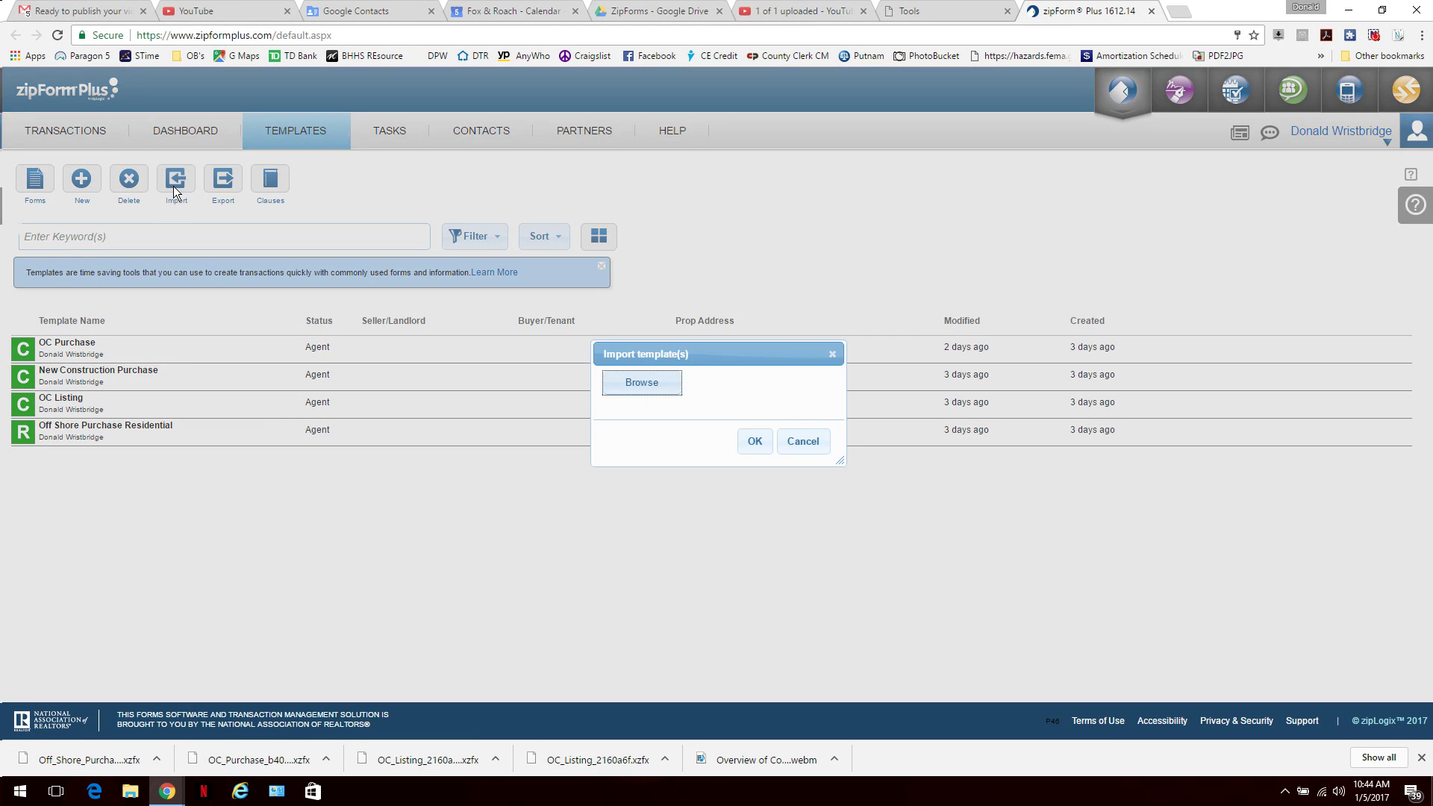
click(634, 386)
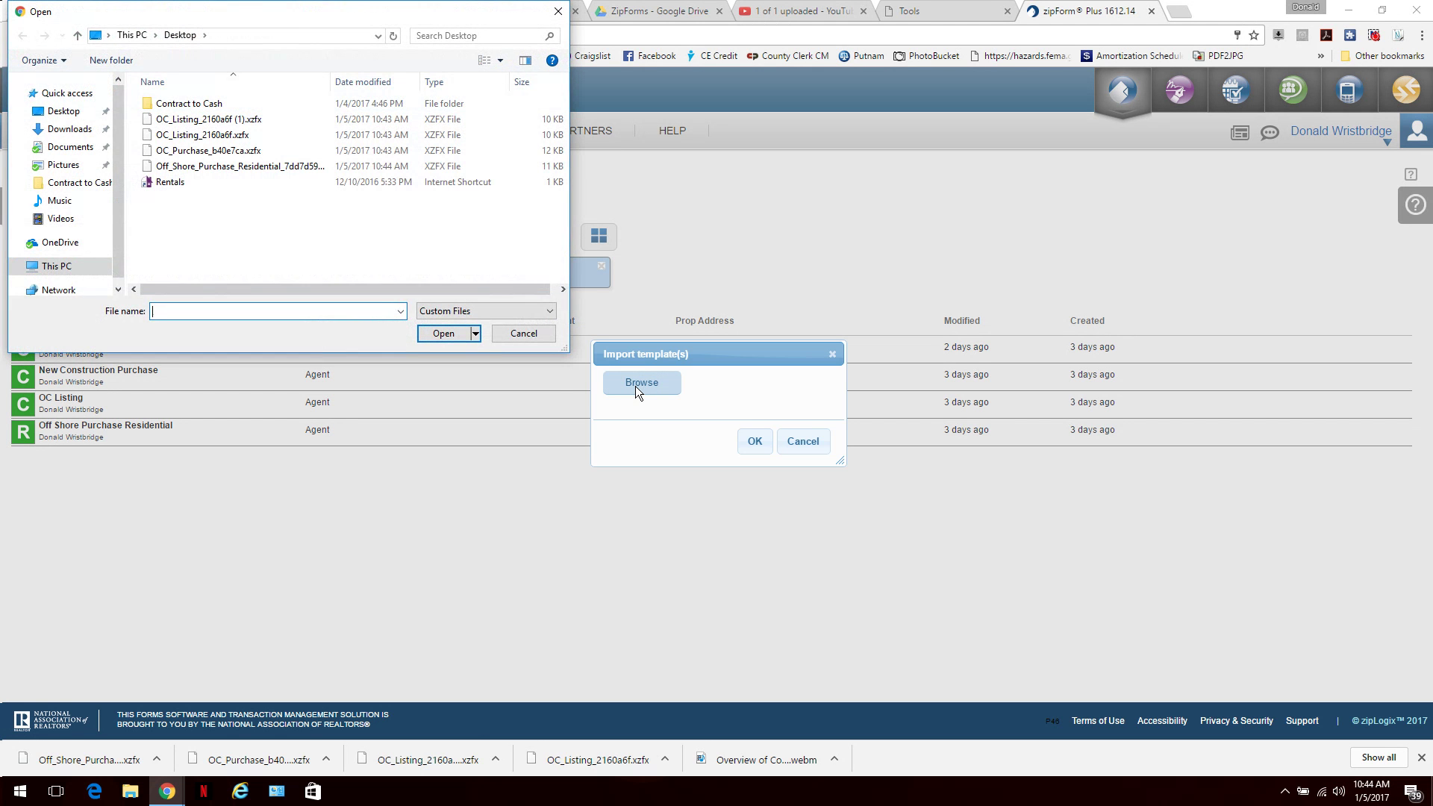
click(224, 119)
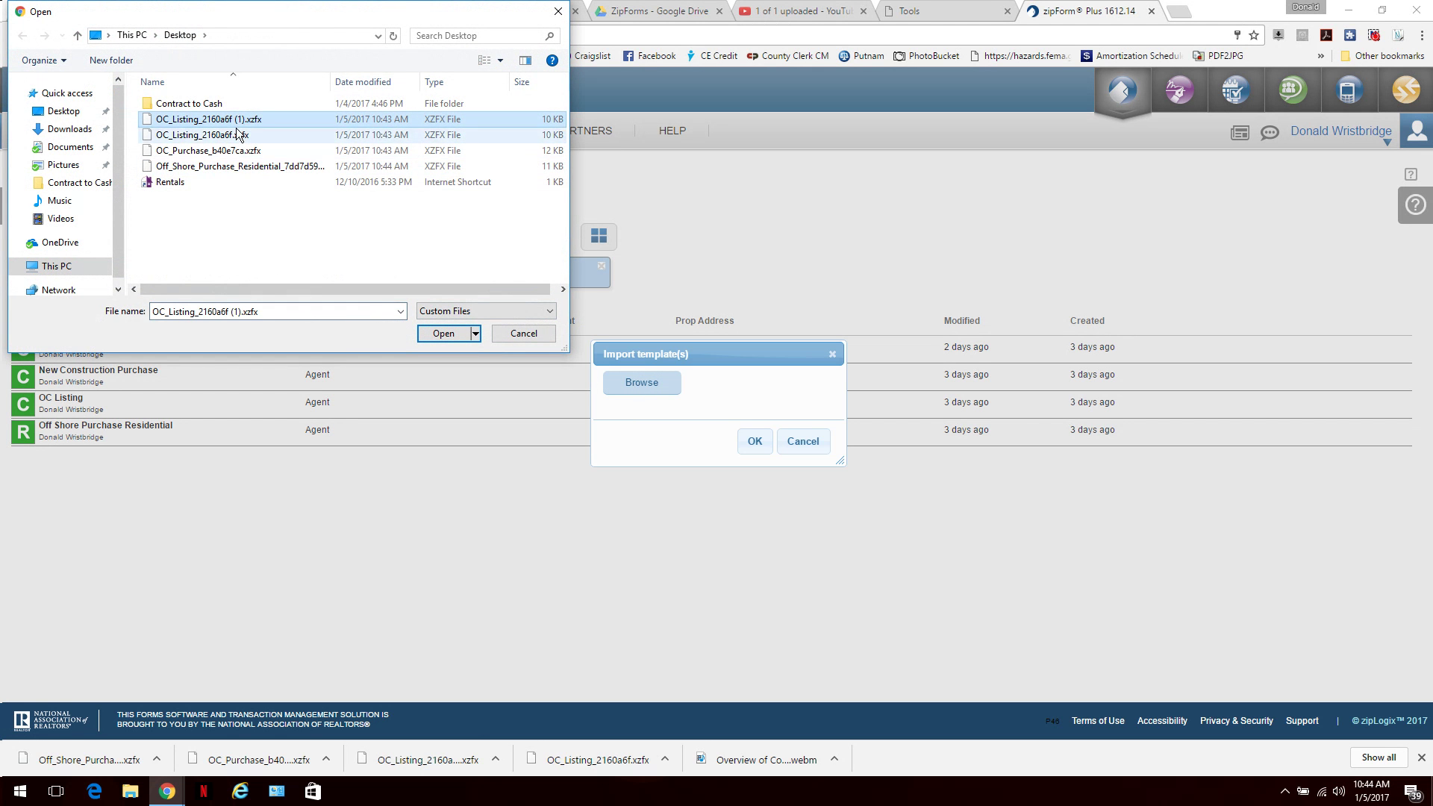
shift+click(247, 182)
ctrl+click(263, 176)
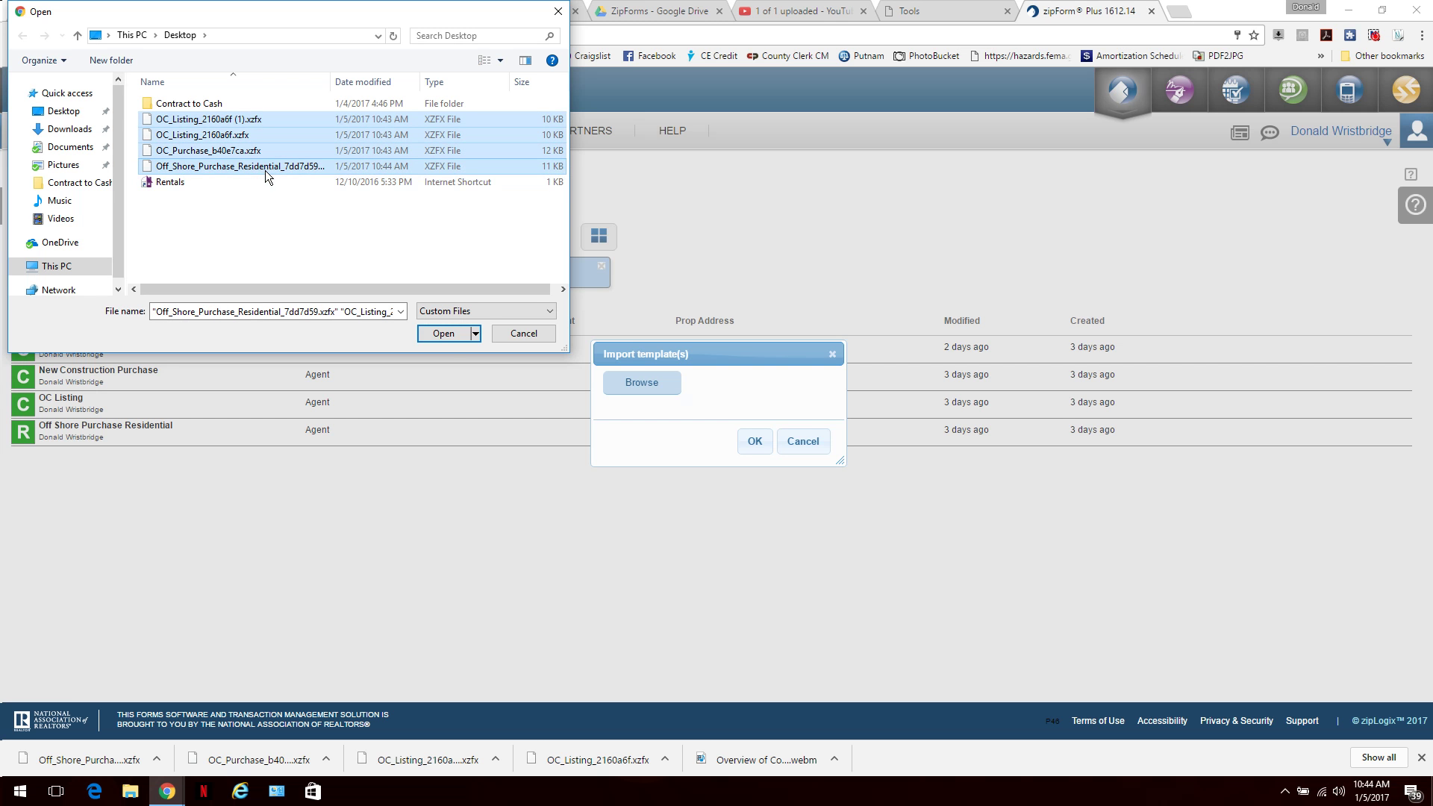
click(446, 341)
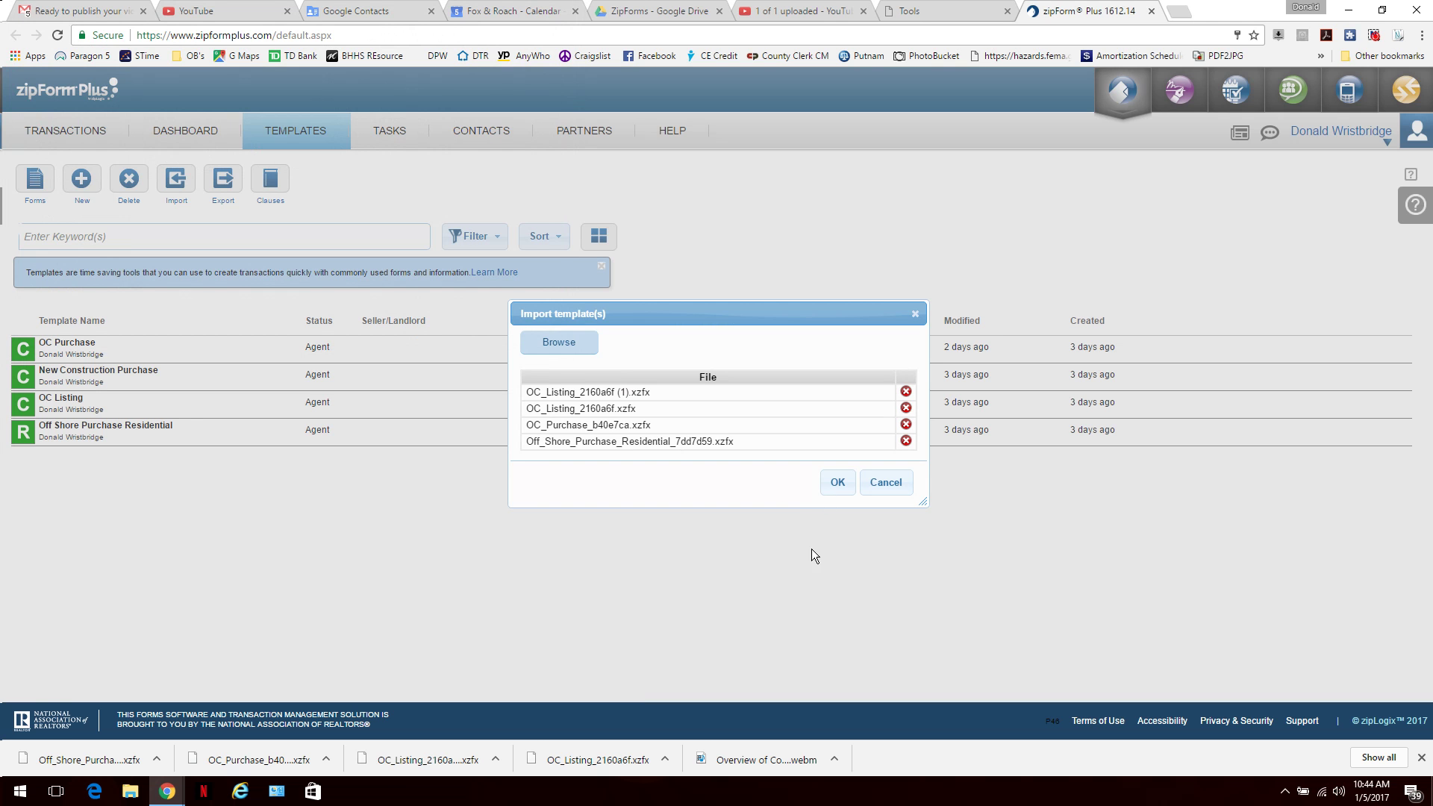
click(884, 483)
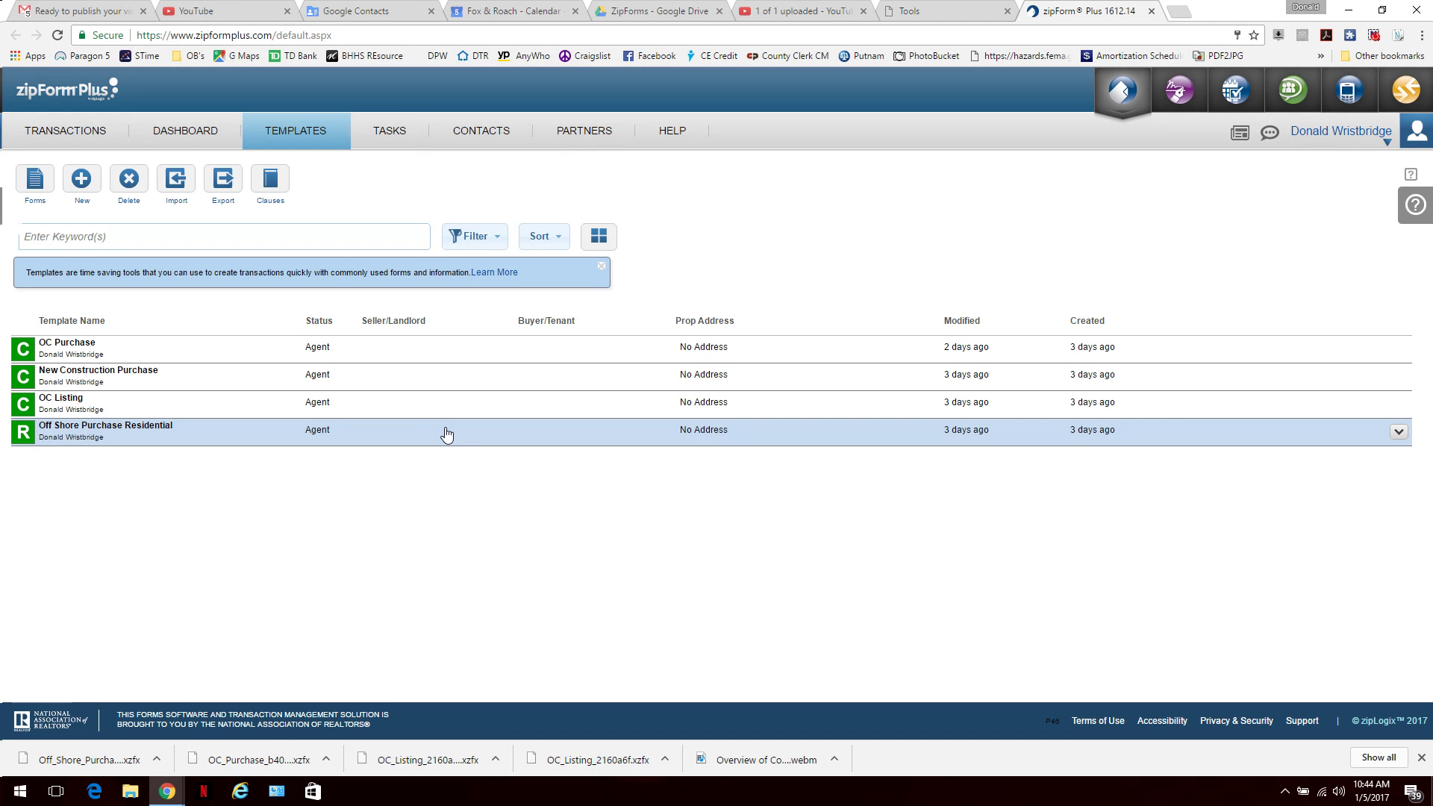
- Open the OC Purchase template, examine all pages of its Transaction Cover Sheet, and return to the template's document list
click(275, 353)
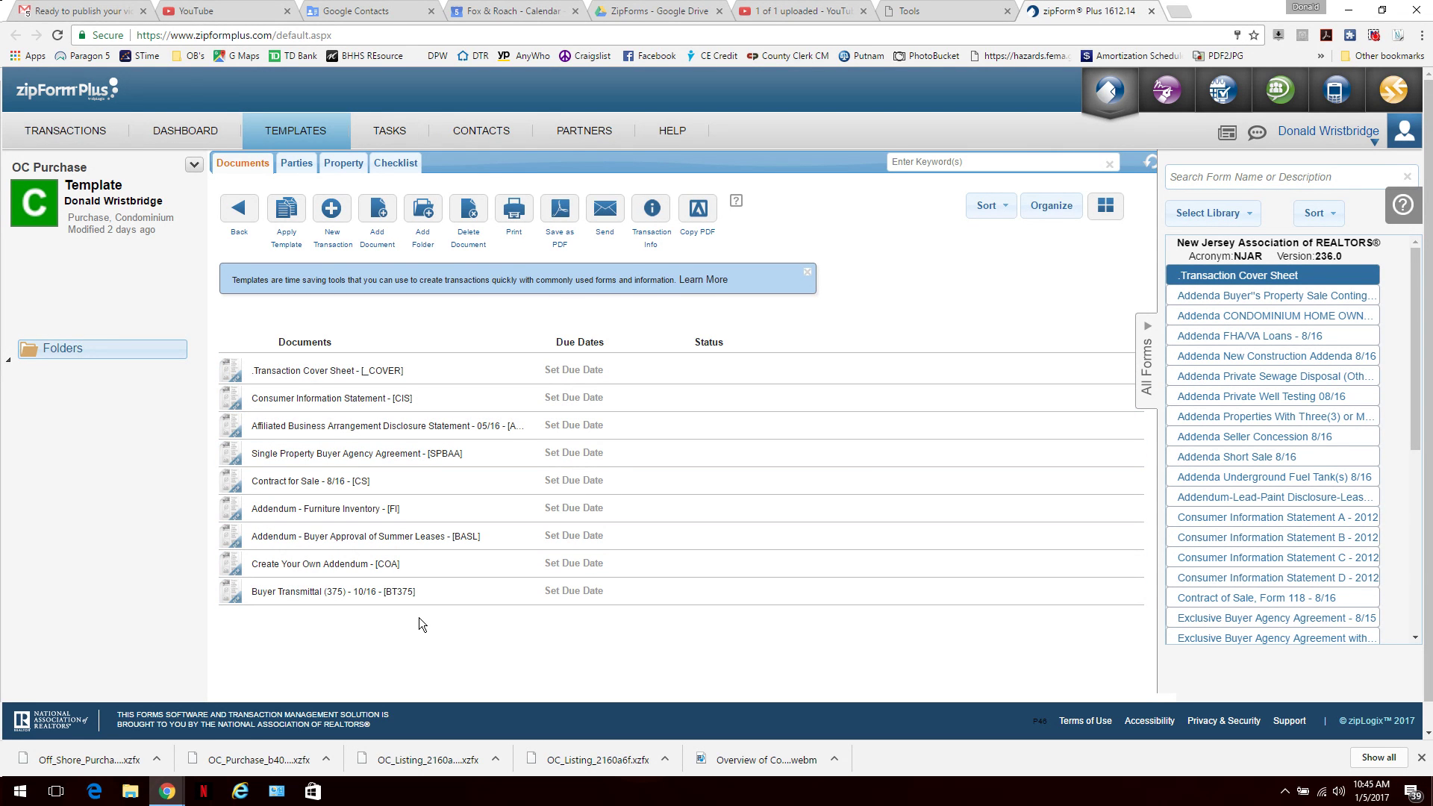
click(349, 372)
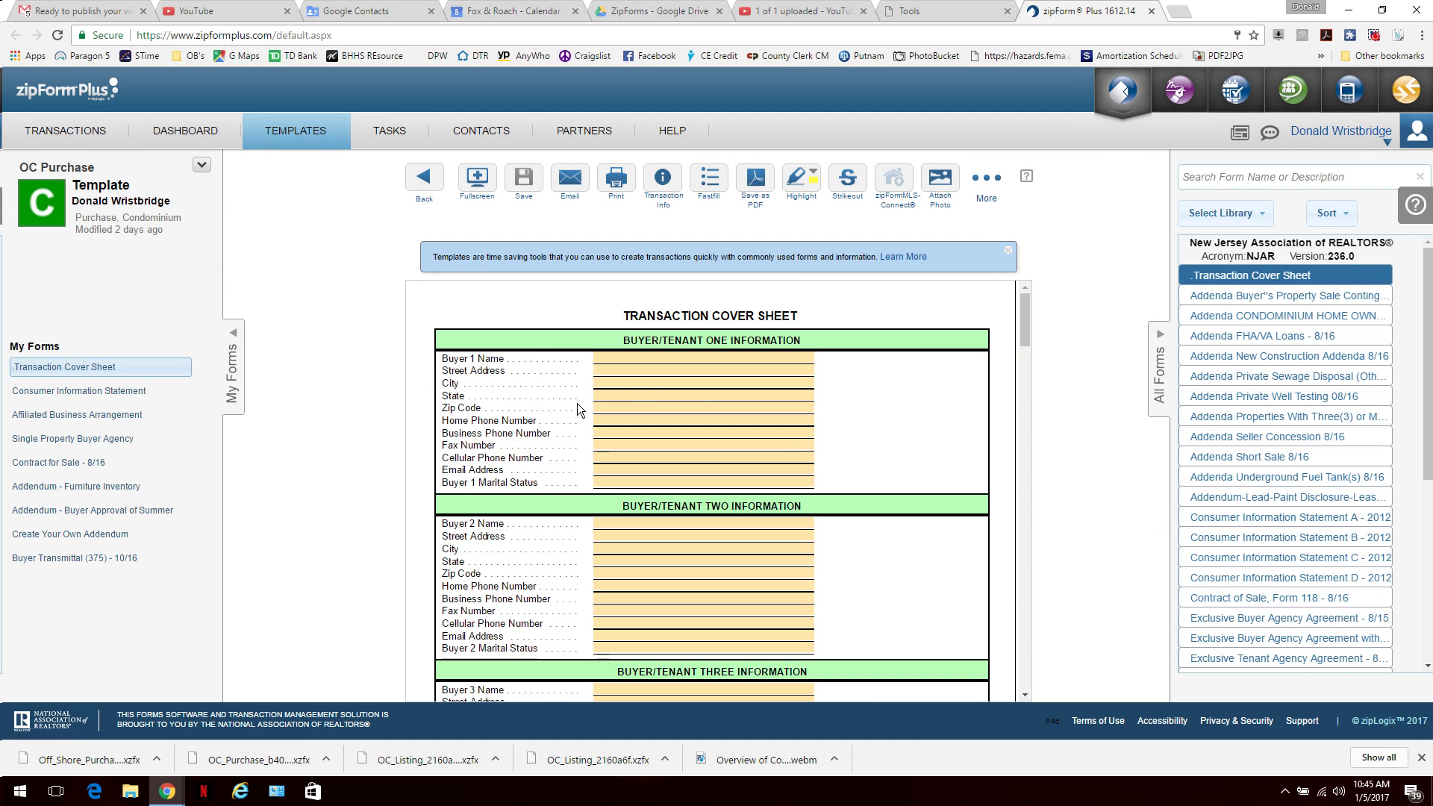
scroll(793, 437, down, 3)
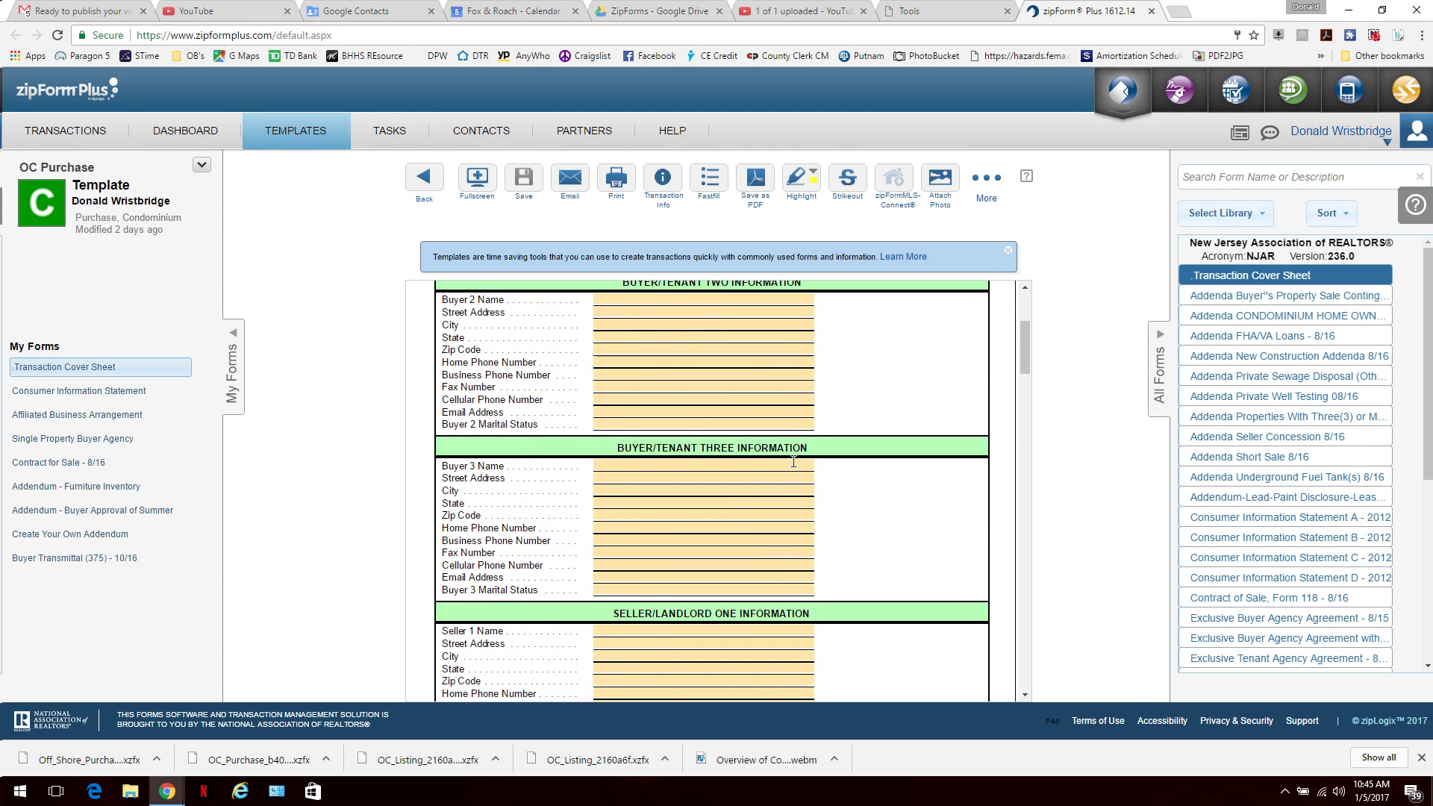
scroll(794, 463, down, 5)
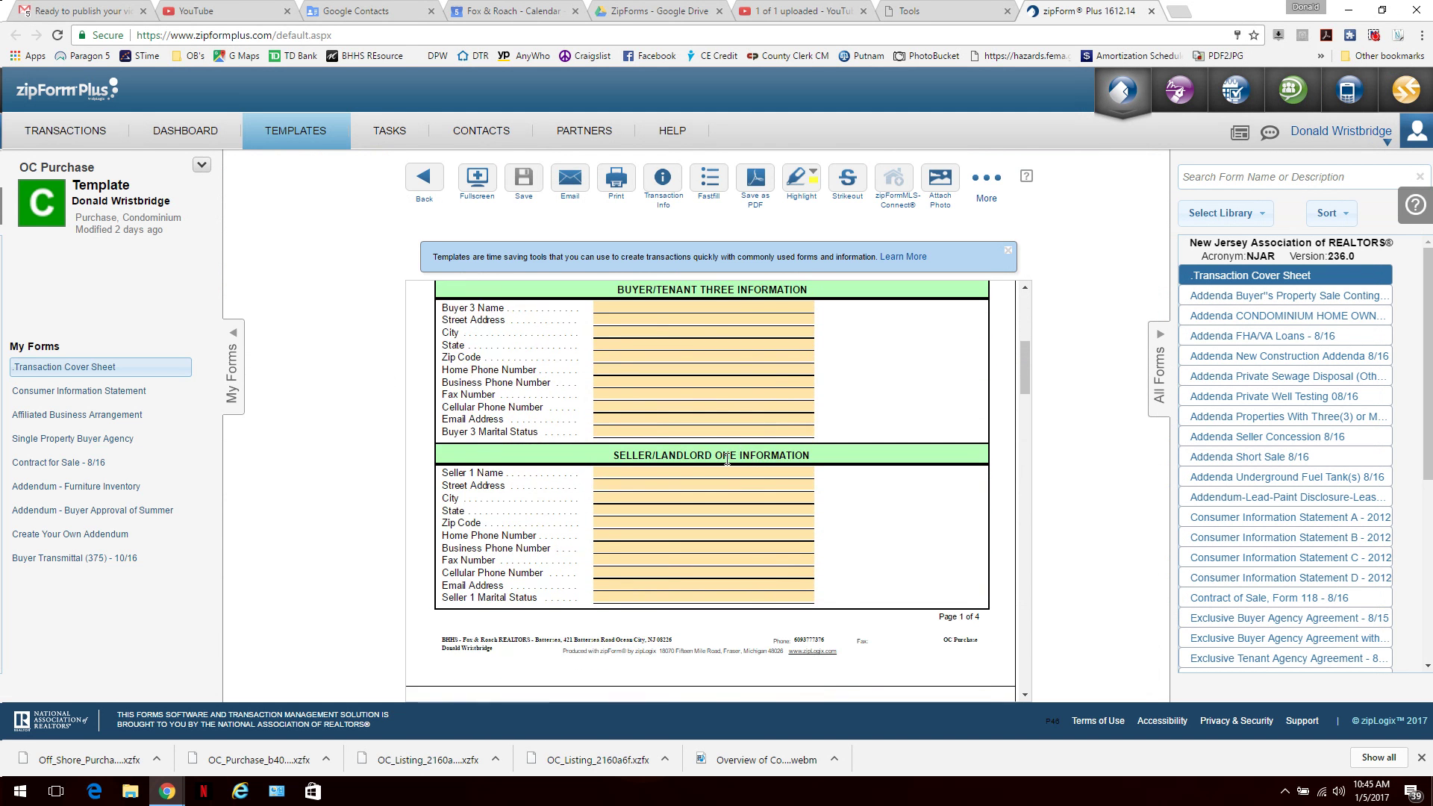
scroll(722, 469, down, 5)
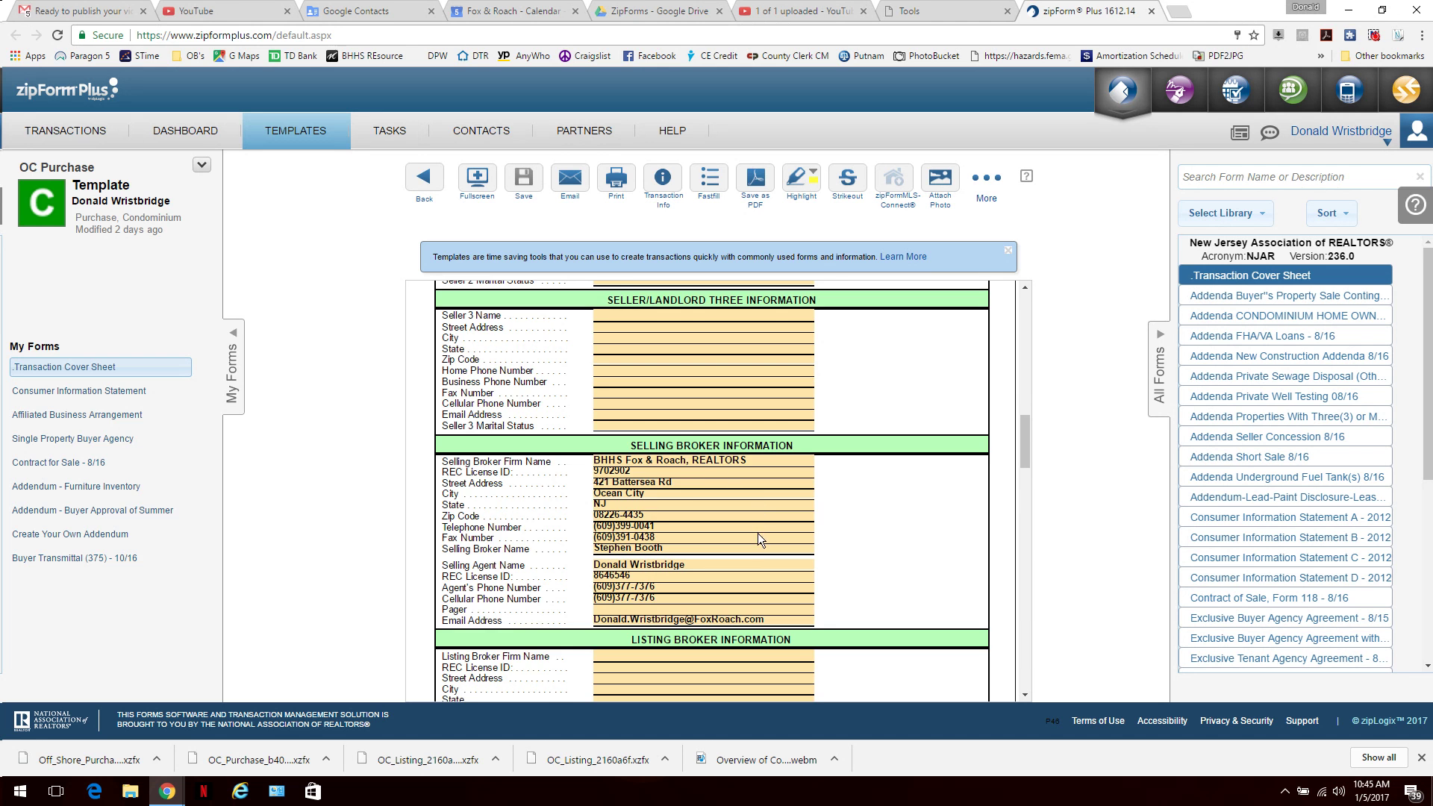
scroll(733, 439, down, 4)
scroll(733, 439, down, 6)
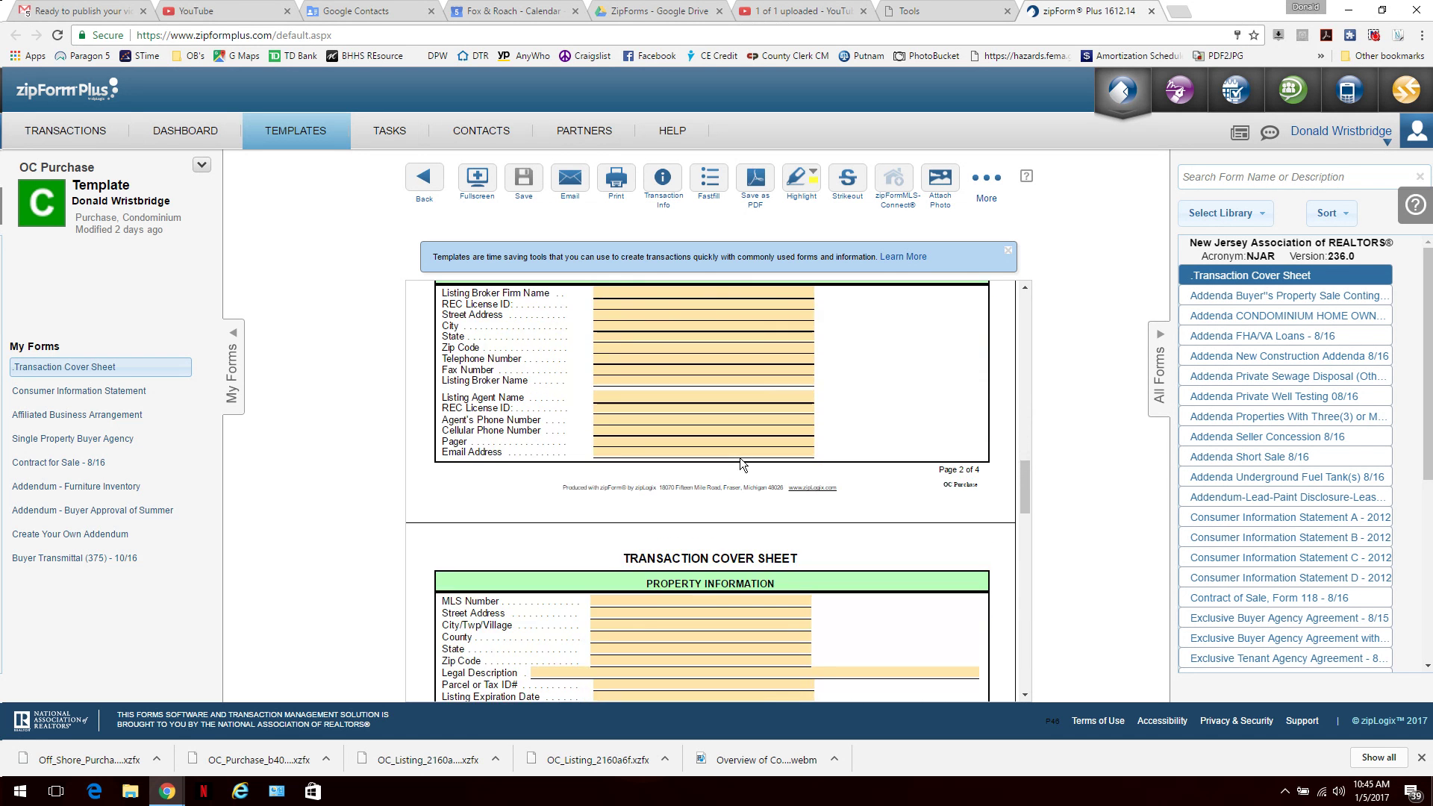
scroll(731, 554, down, 8)
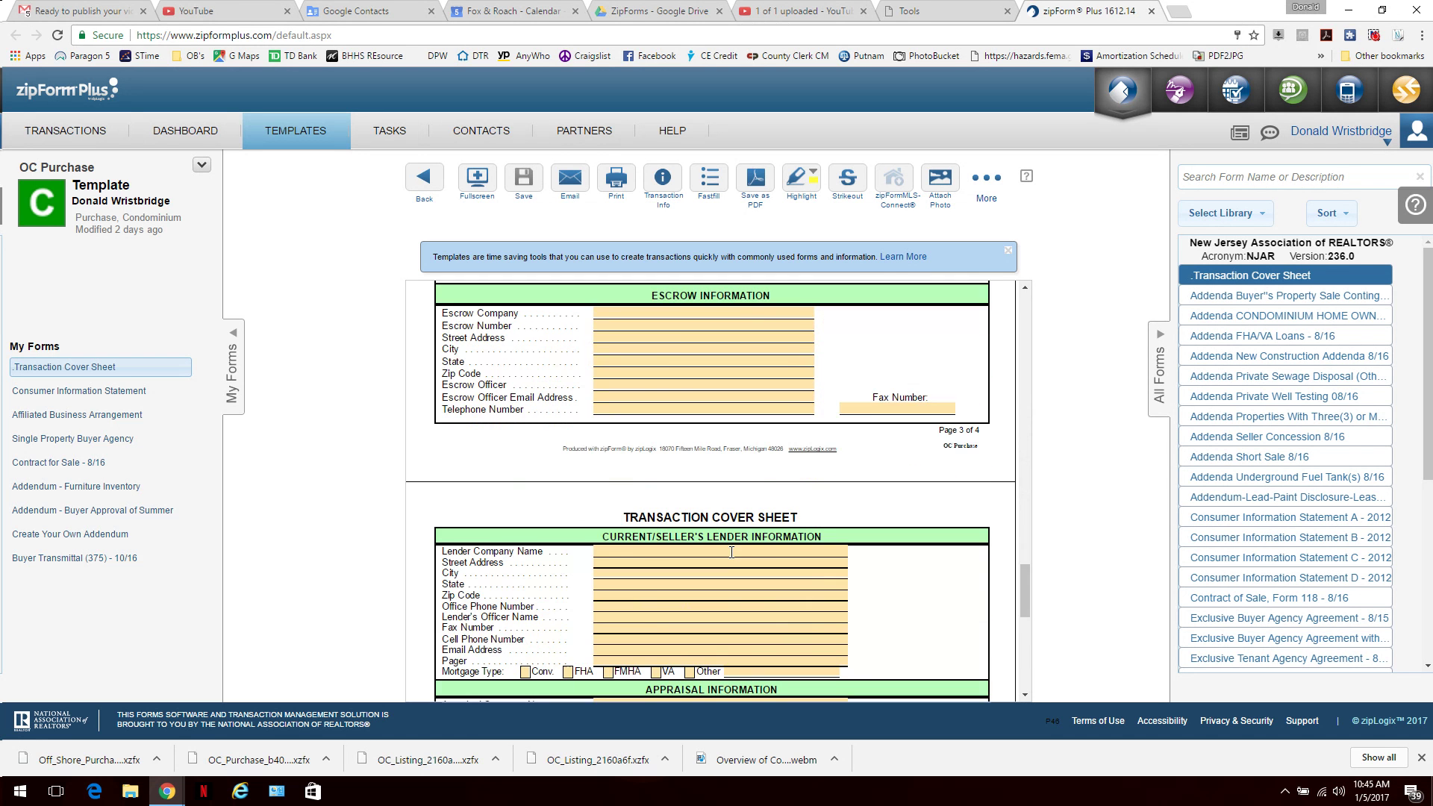
scroll(732, 553, down, 1)
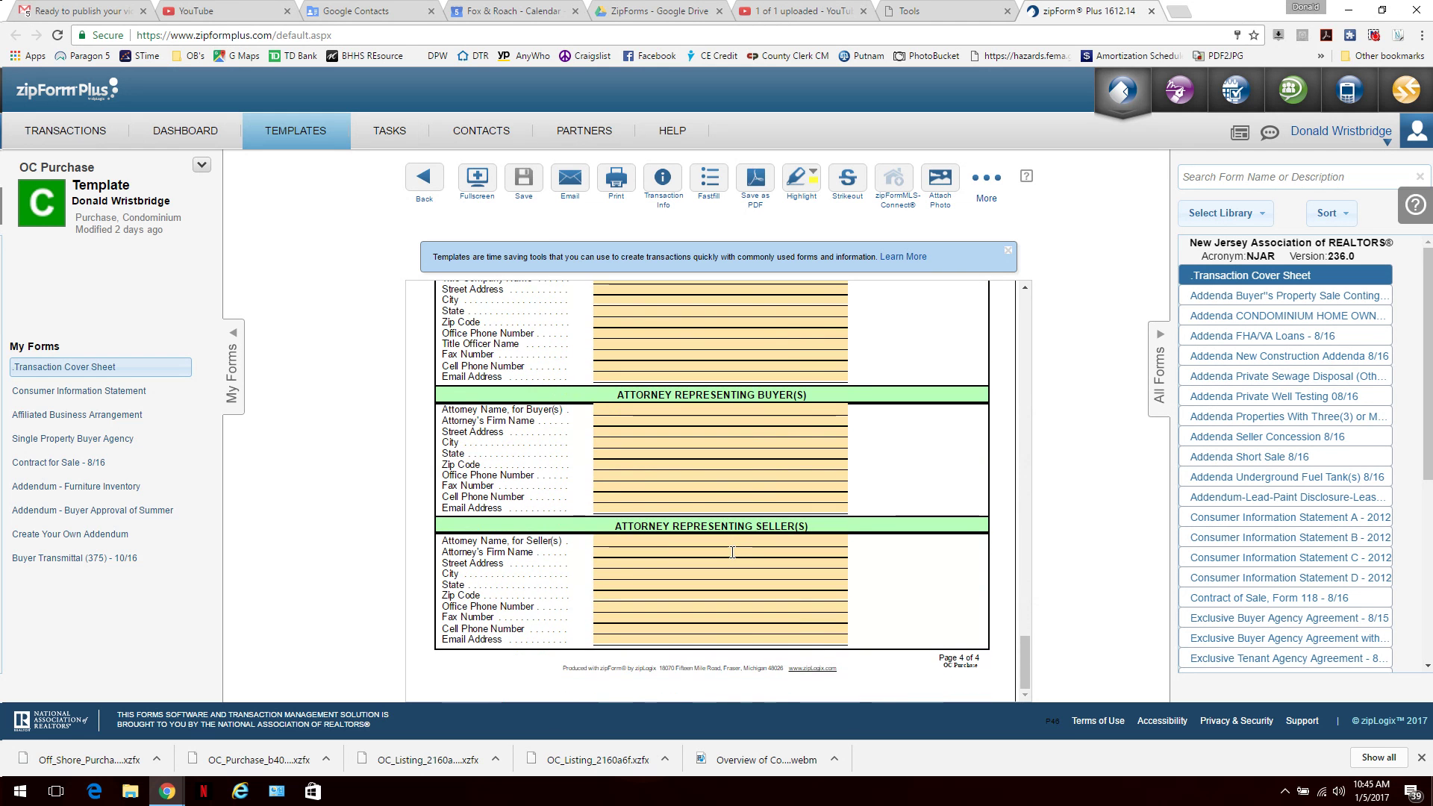
scroll(732, 537, up, 3)
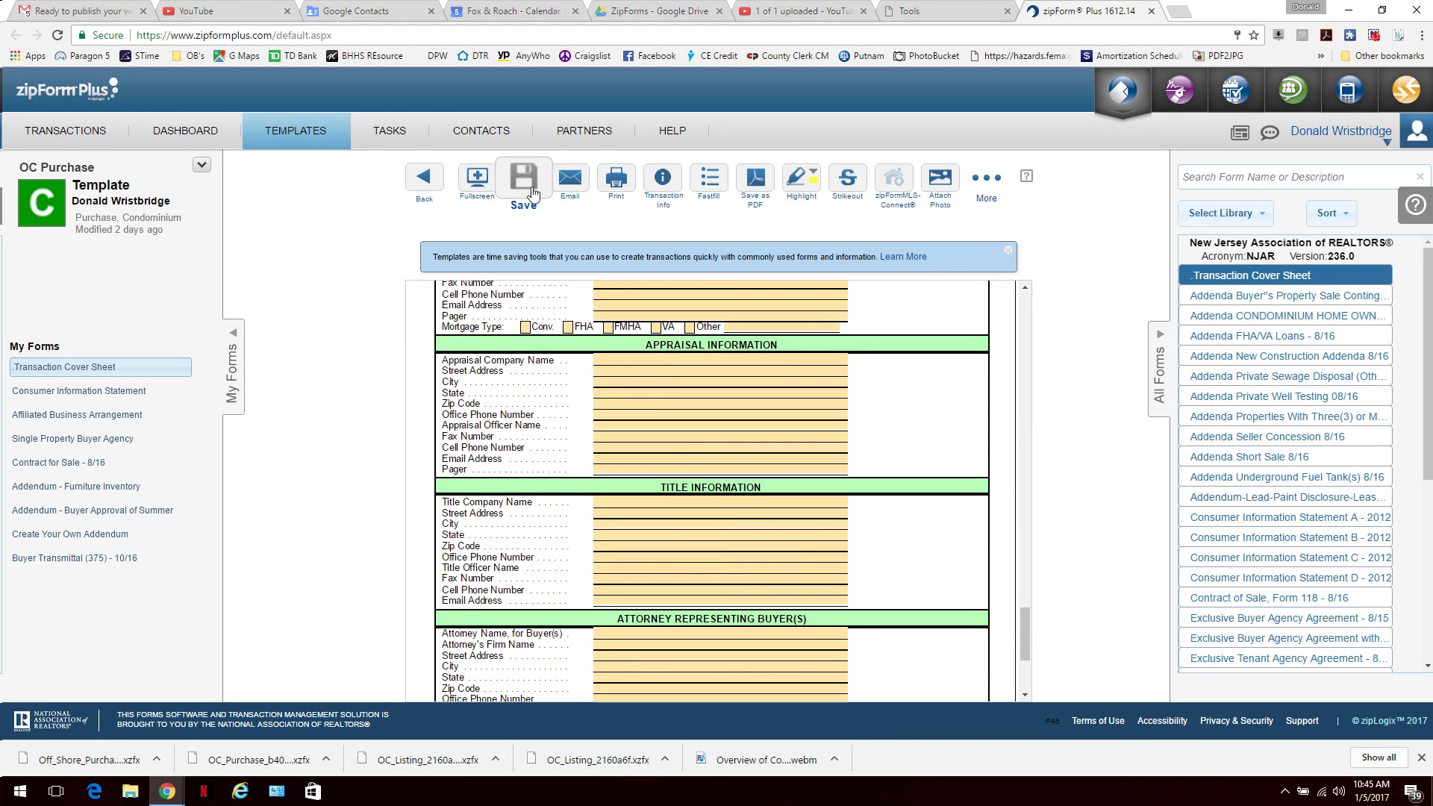
click(435, 179)
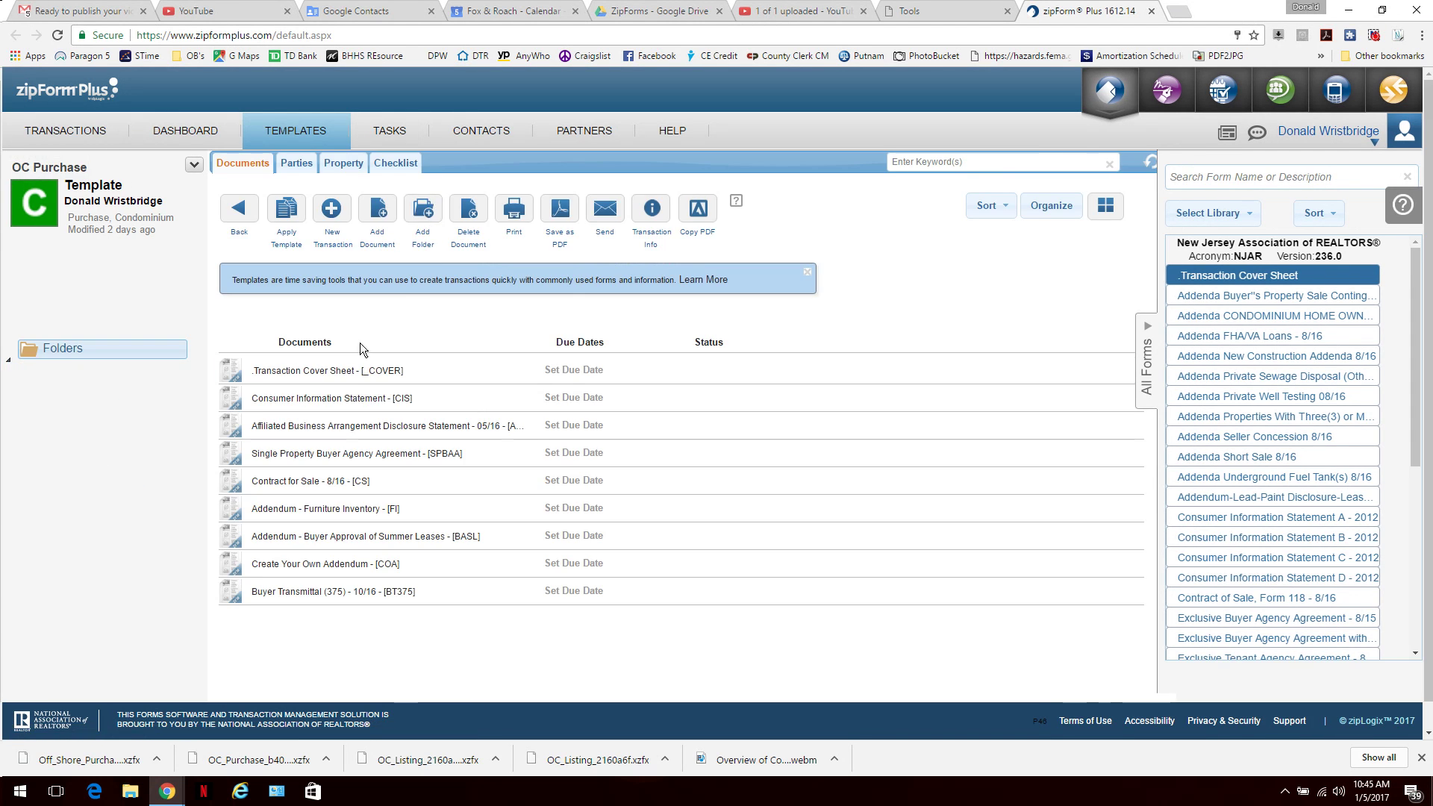
- Review the Consumer Information Statement and the Affiliated Business Arrangement Disclosure Statement in the OC Purchase template, returning to the document list after each
click(348, 403)
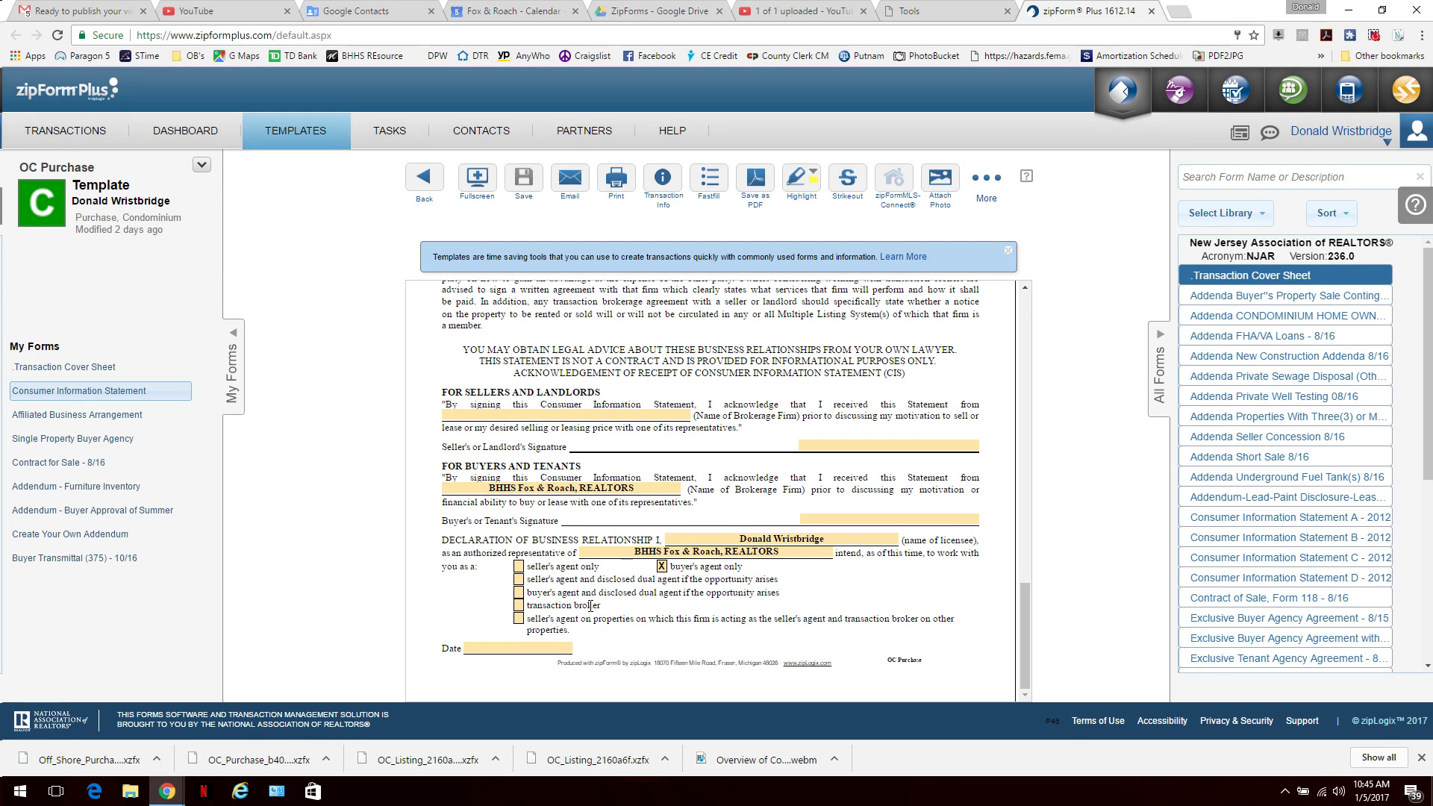
click(431, 190)
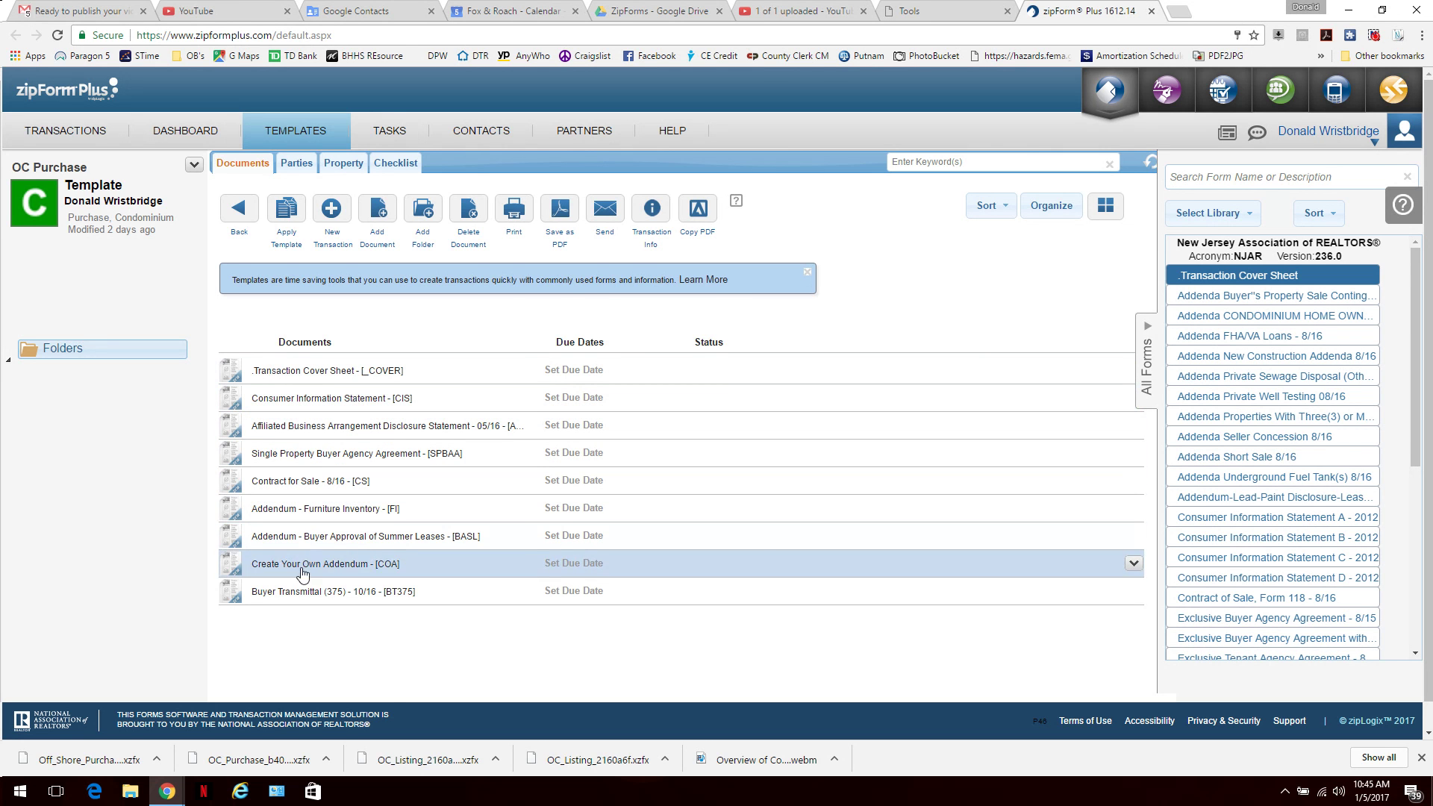
click(333, 427)
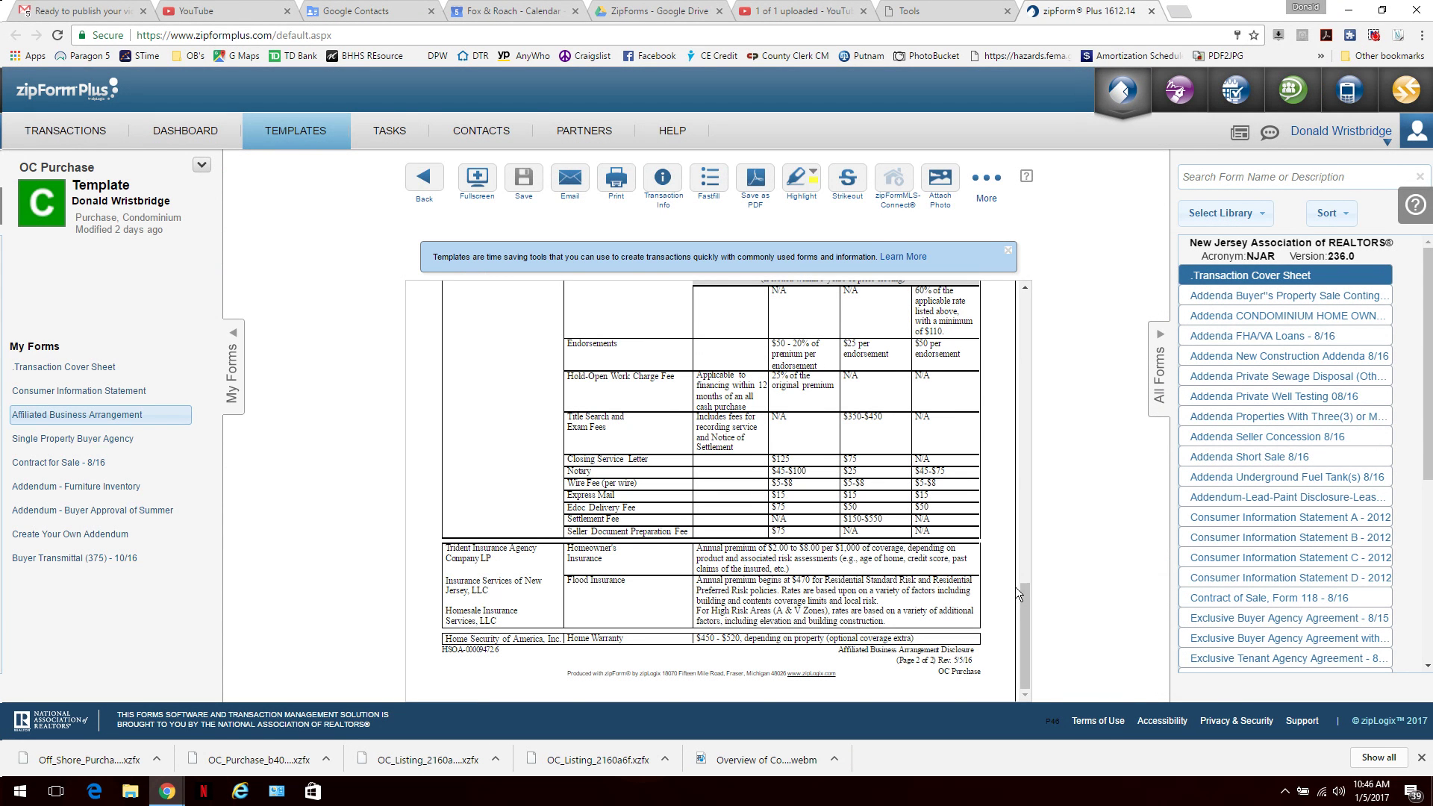
drag(1018, 592, 1051, 290)
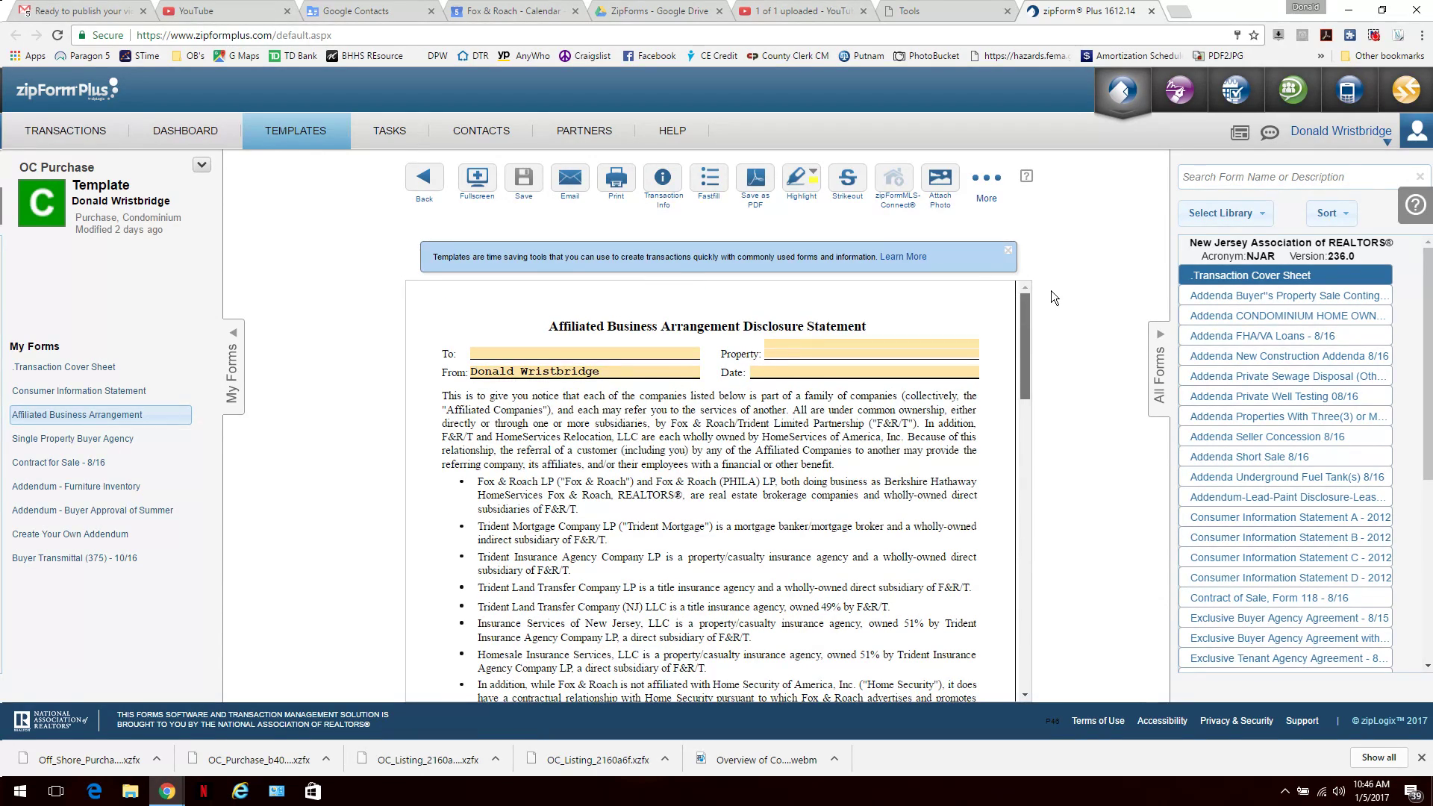
click(436, 187)
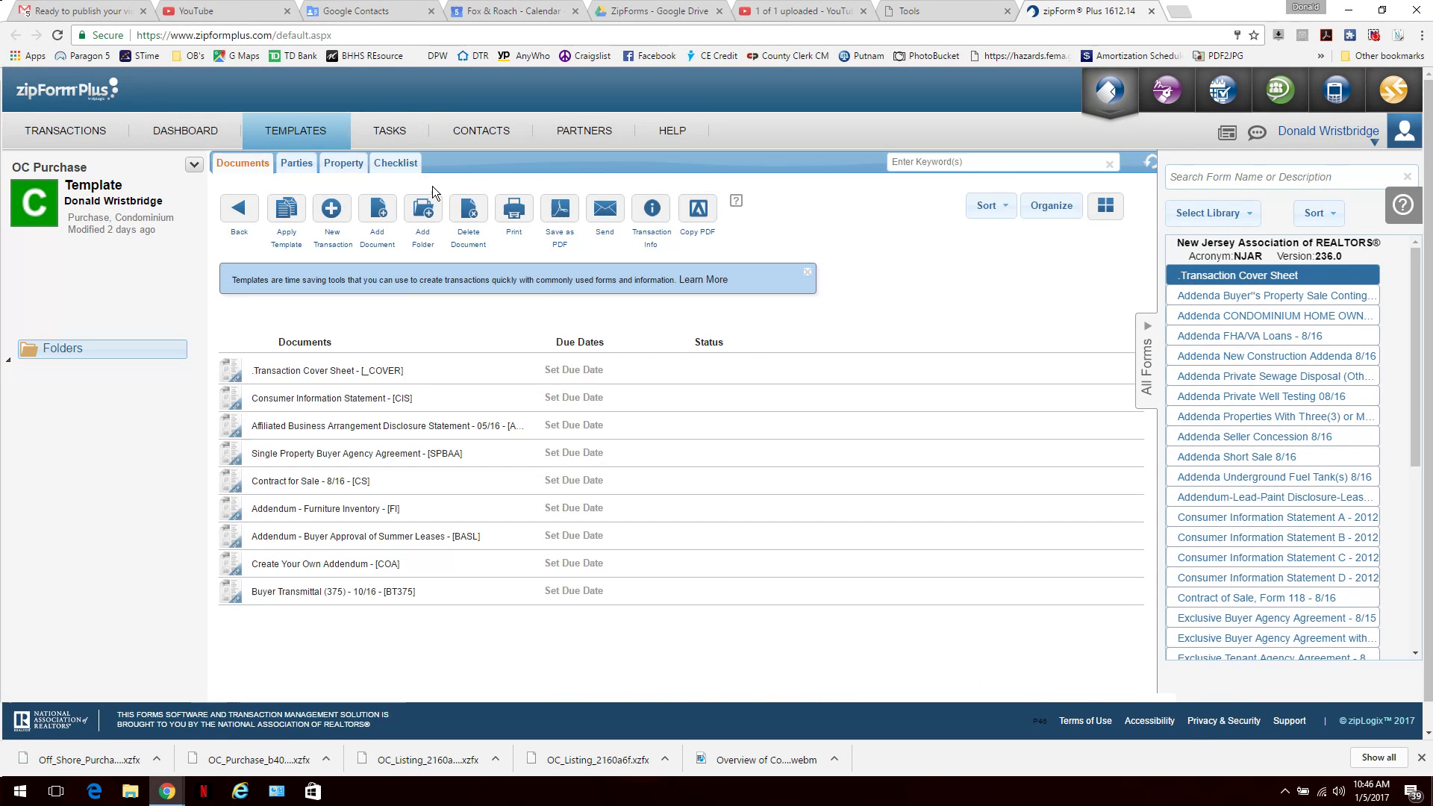
- Open the Contract for Sale - 8/16 and examine its notice page, from the broker representation checkboxes to the signature and agency fields
click(354, 479)
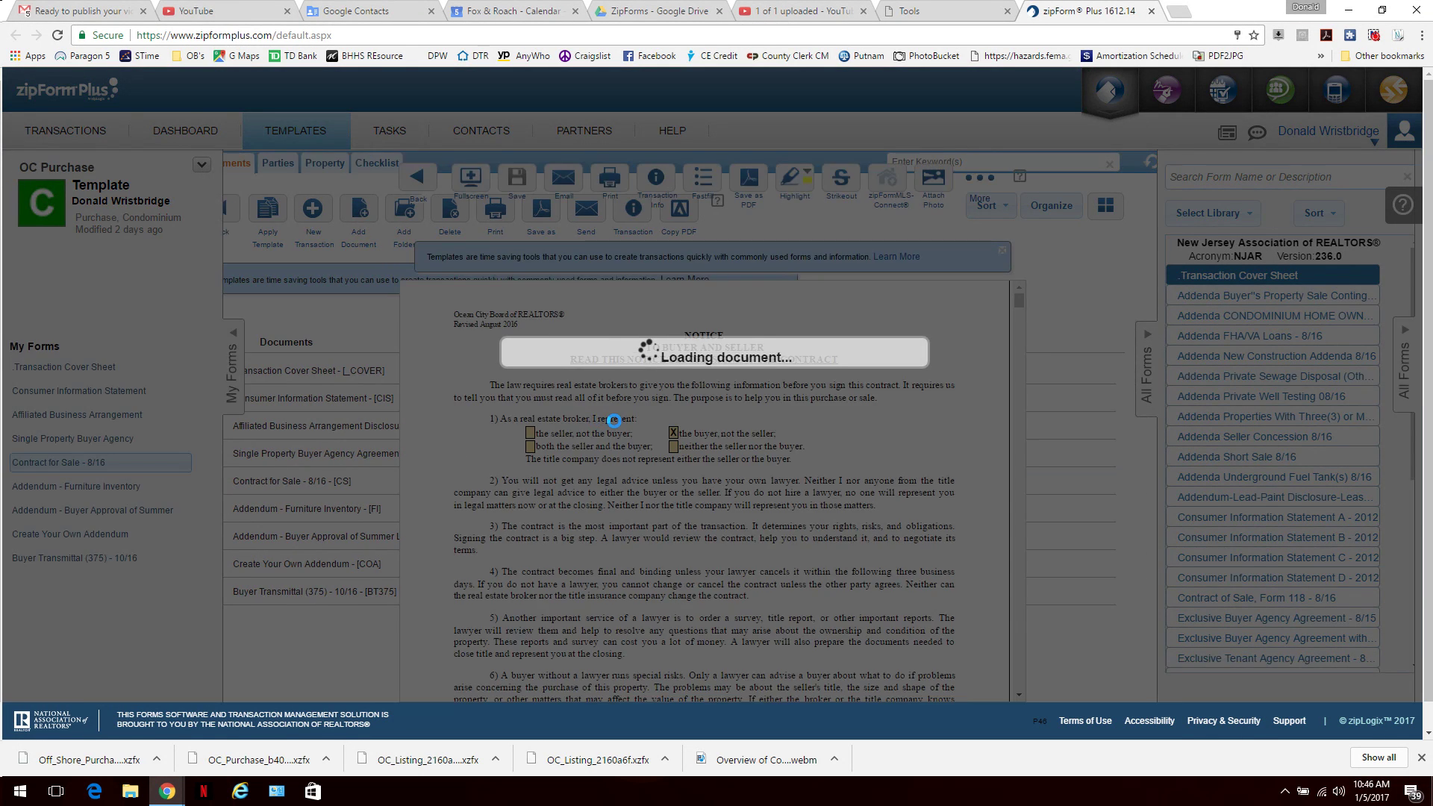
scroll(615, 421, down, 1)
scroll(685, 455, down, 1)
scroll(680, 460, up, 1)
scroll(680, 460, up, 1)
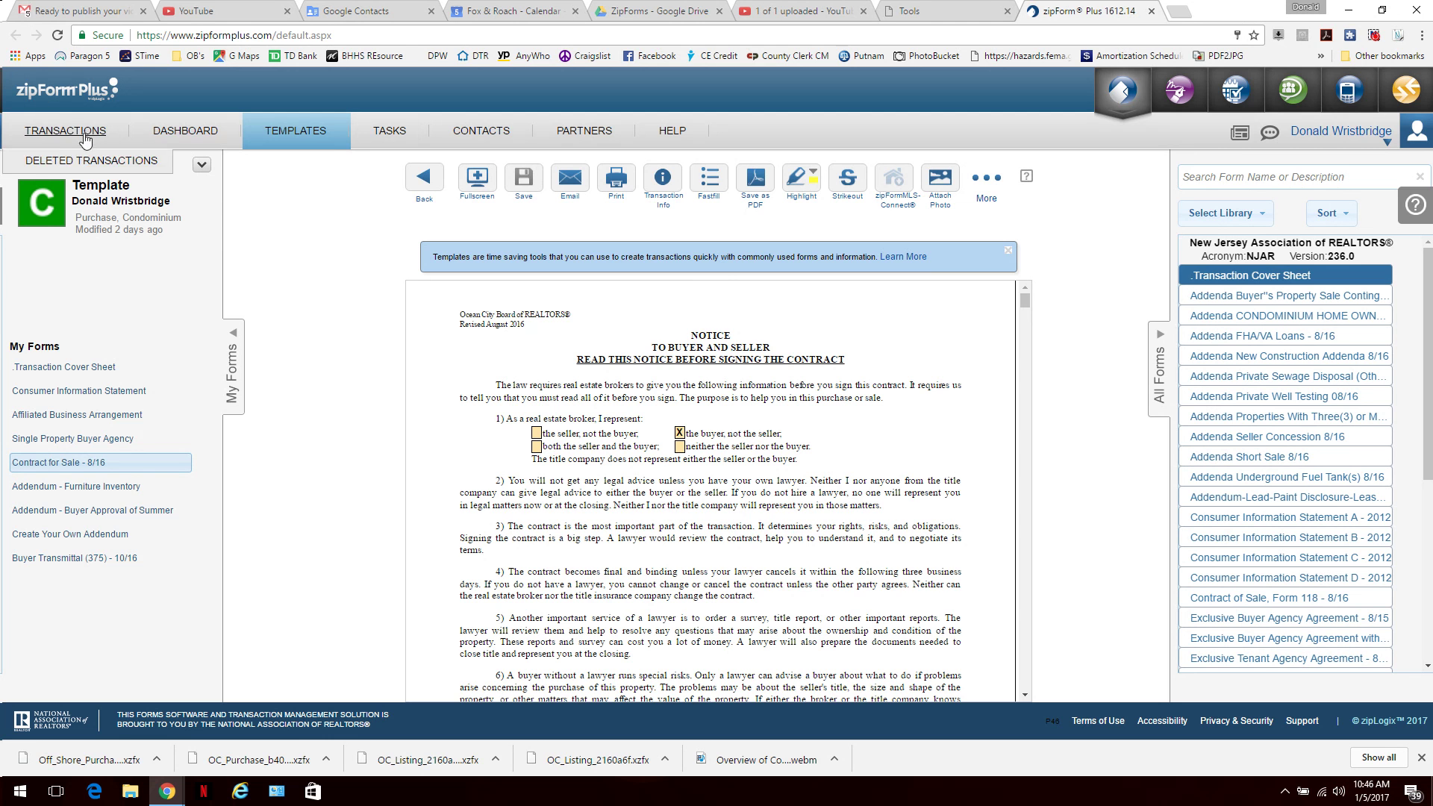
scroll(616, 495, down, 3)
scroll(642, 511, down, 3)
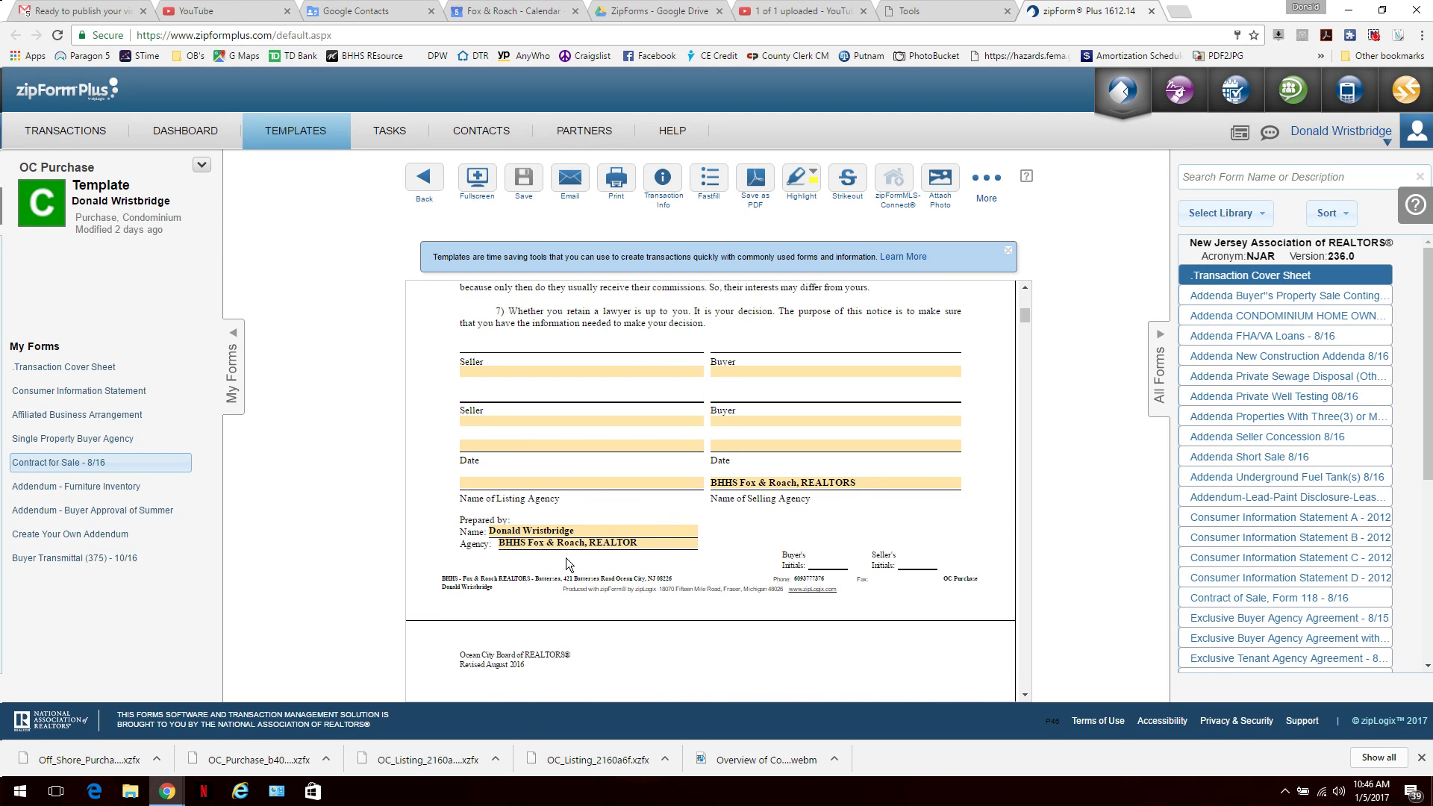
- Examine the contract's buyer and seller, purchase price, property, deposit payment and mortgage contingency sections
scroll(541, 554, down, 10)
scroll(634, 570, down, 7)
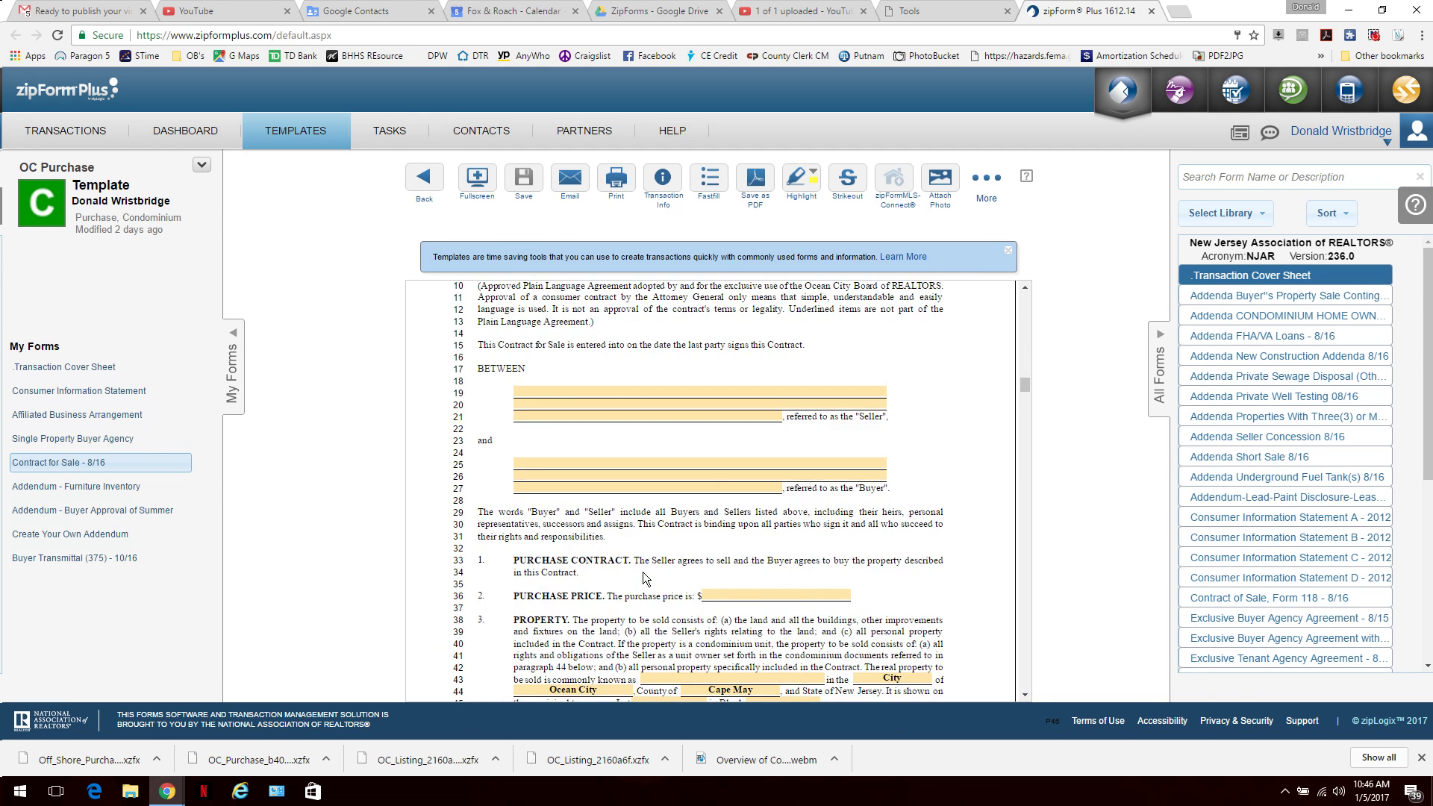
scroll(643, 578, down, 2)
scroll(643, 575, down, 1)
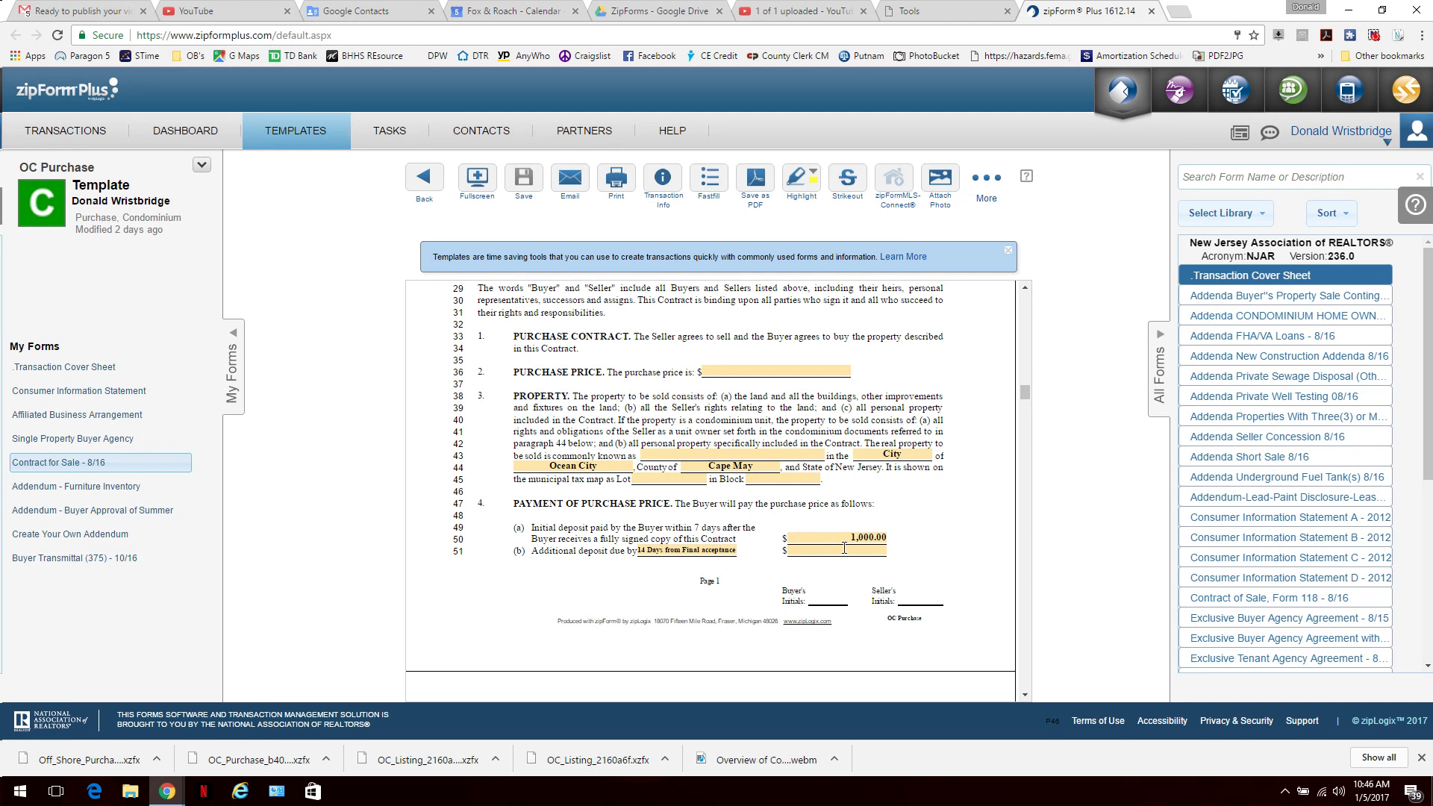
scroll(537, 545, down, 5)
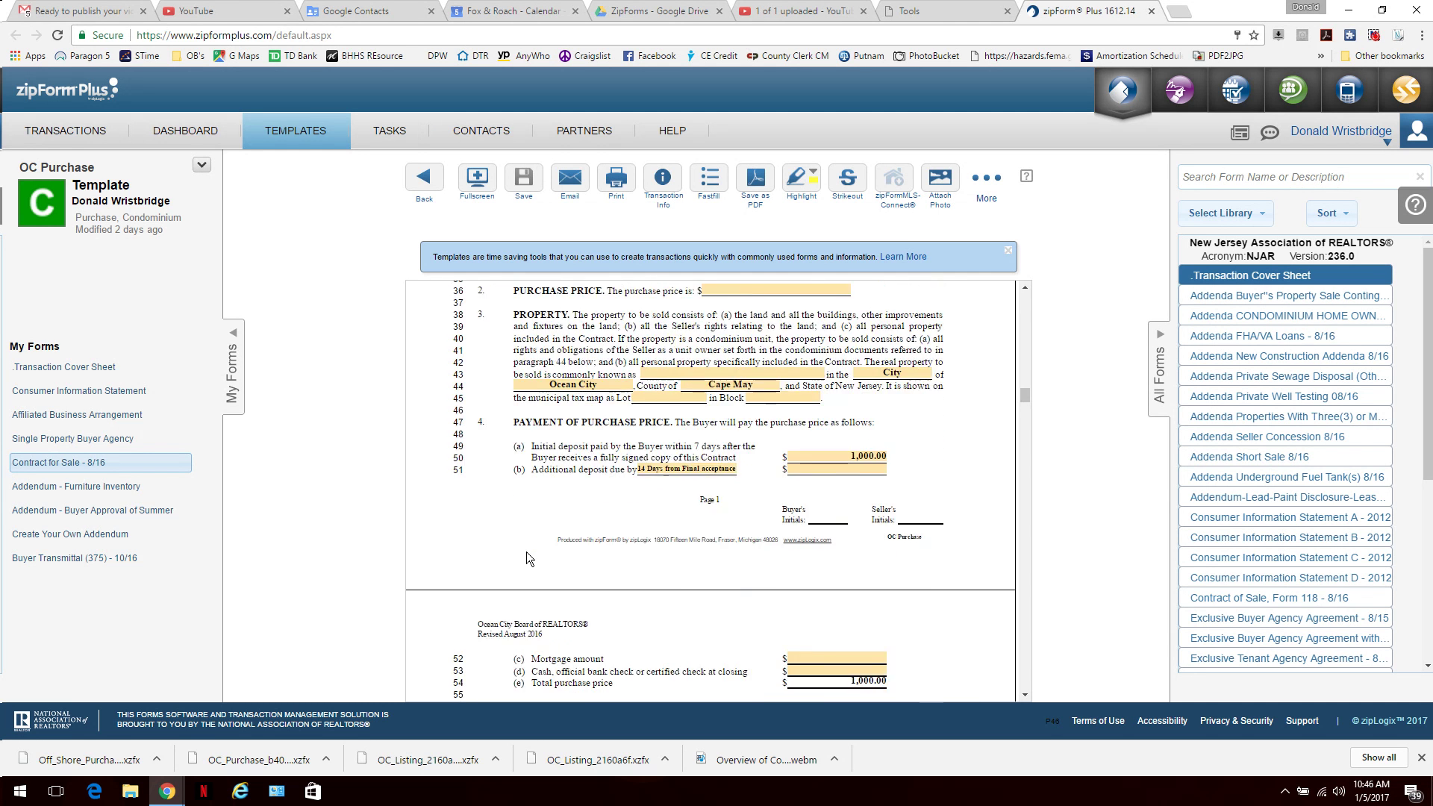
scroll(535, 560, down, 2)
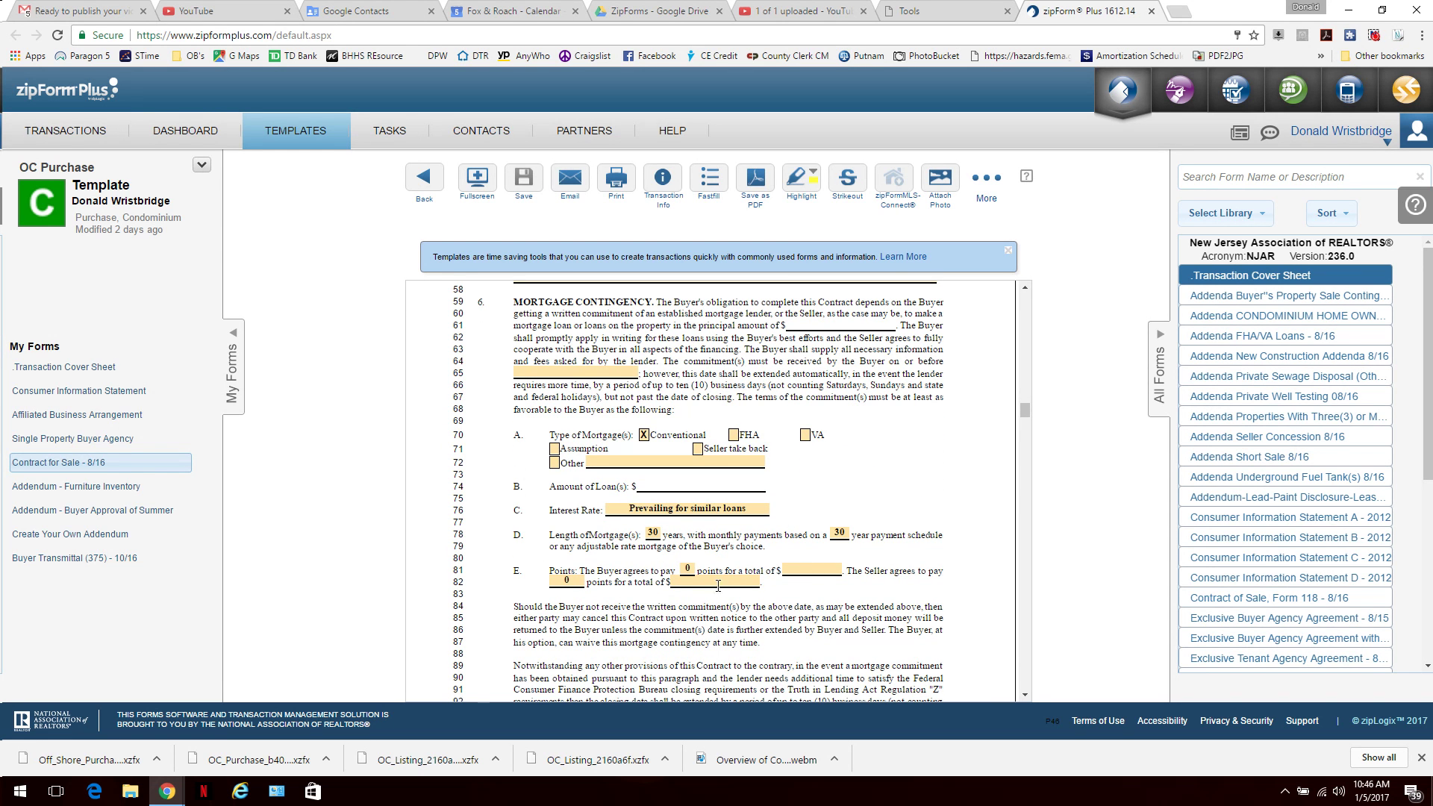
scroll(707, 601, down, 3)
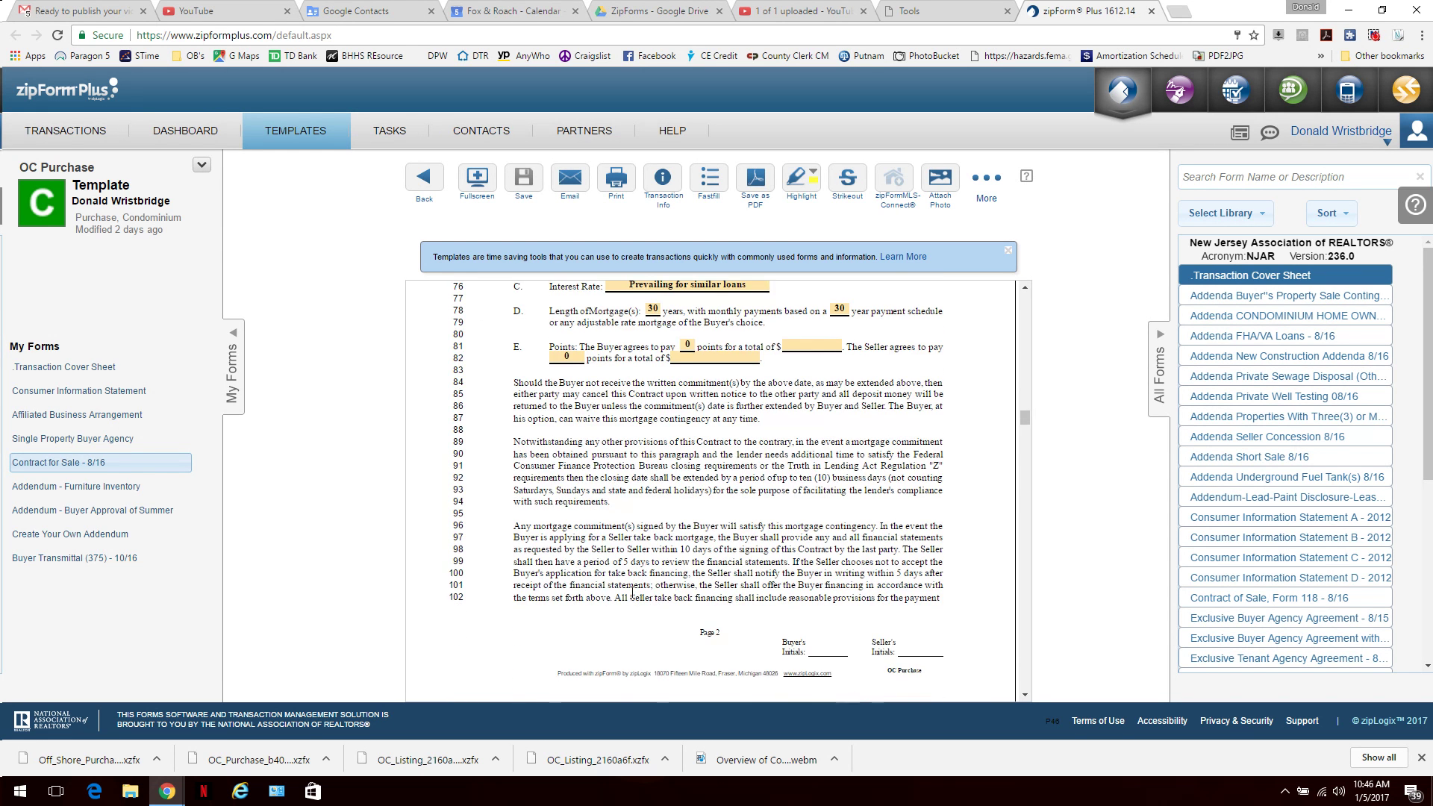
scroll(695, 497, up, 6)
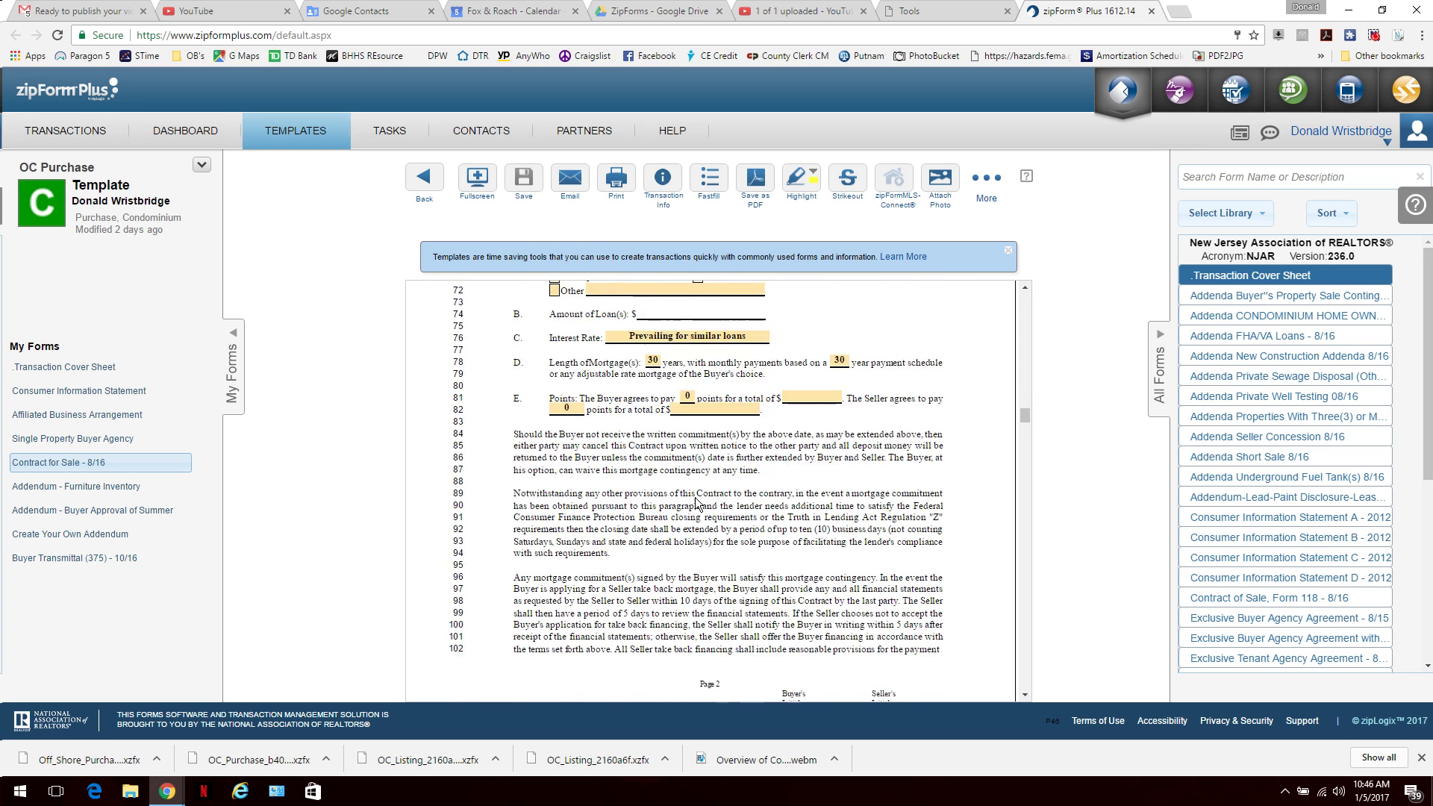
scroll(615, 412, up, 6)
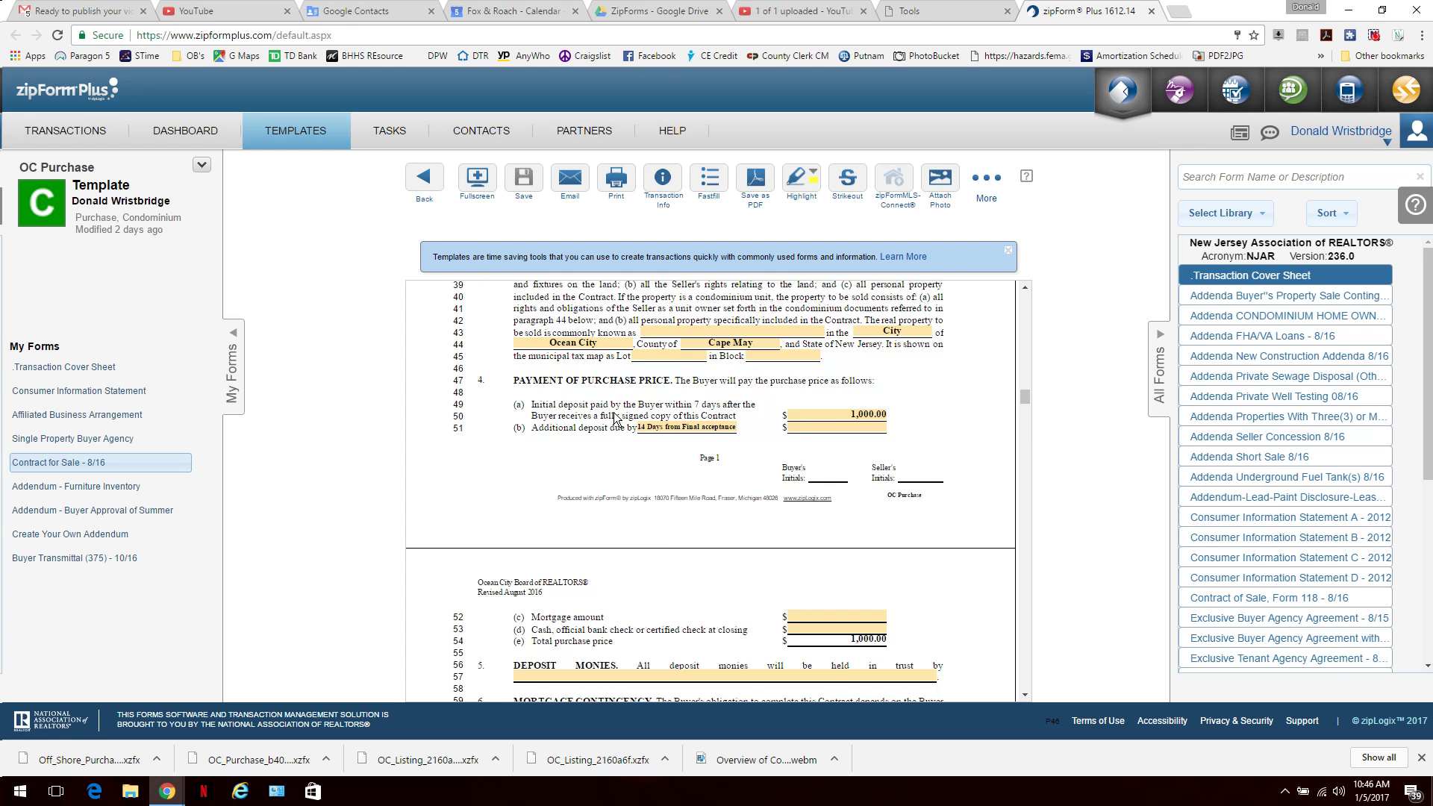
- Check the contract's closing of title and personal property and fixtures clauses, and return to the templates list
scroll(690, 476, down, 14)
scroll(690, 476, down, 6)
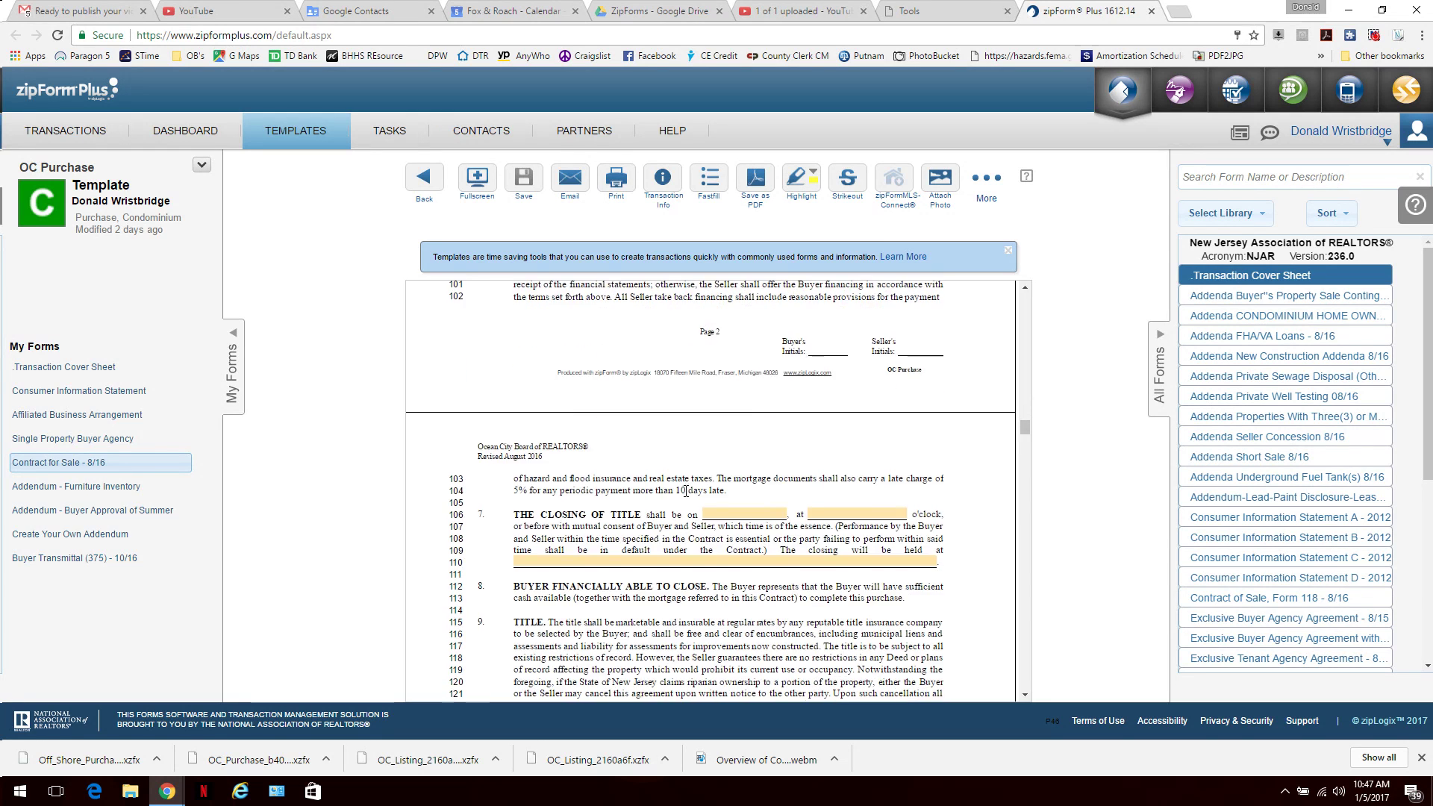
scroll(689, 488, down, 3)
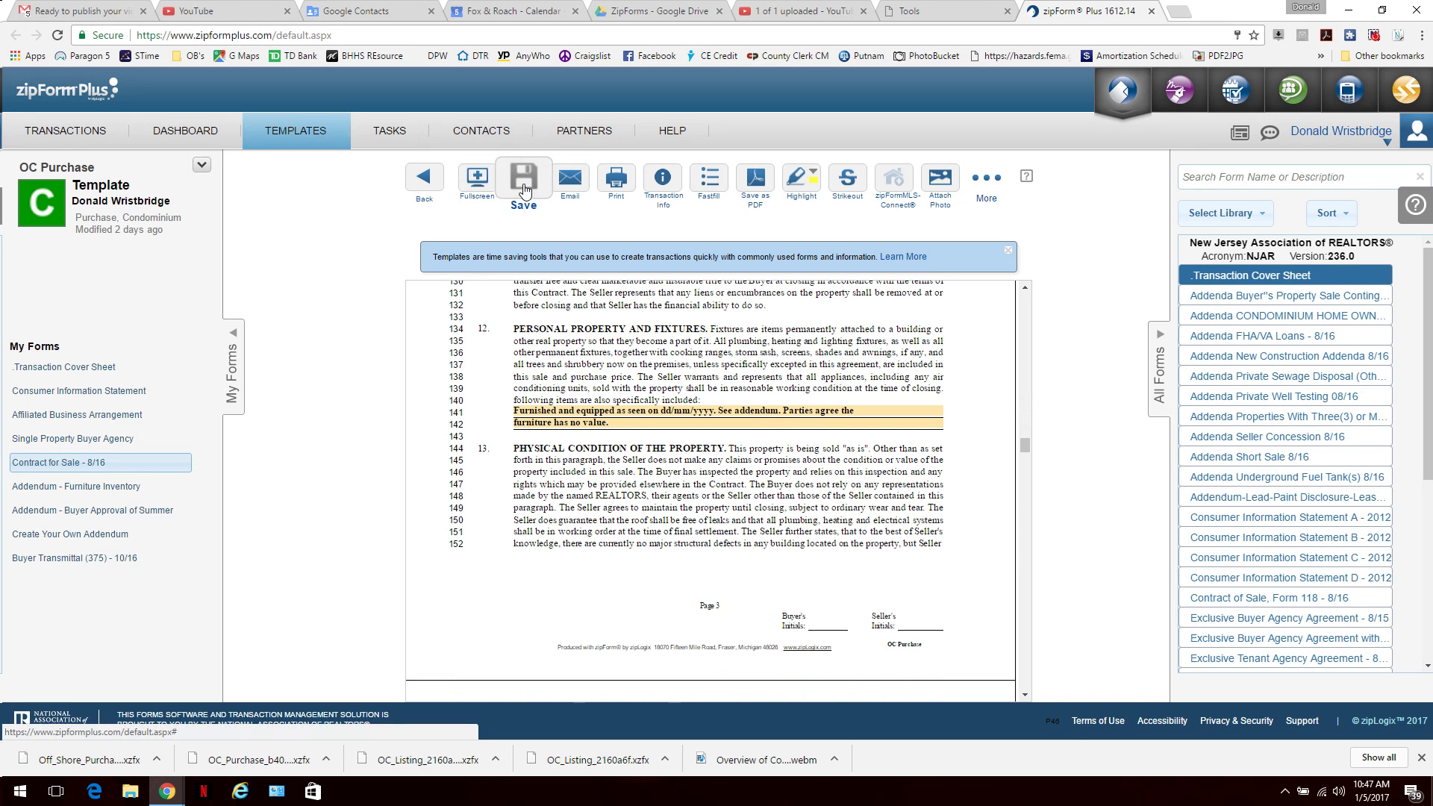
click(425, 187)
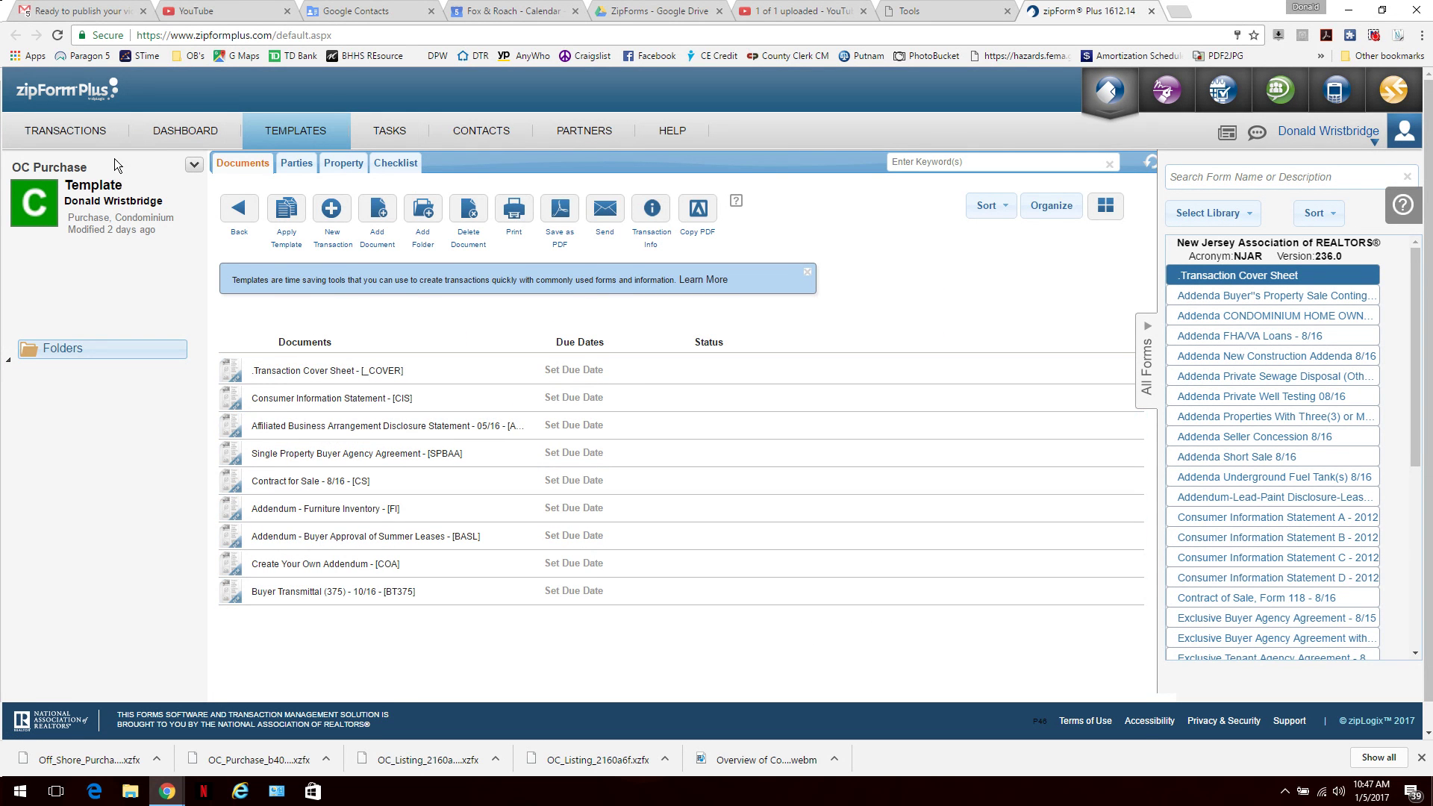
click(291, 144)
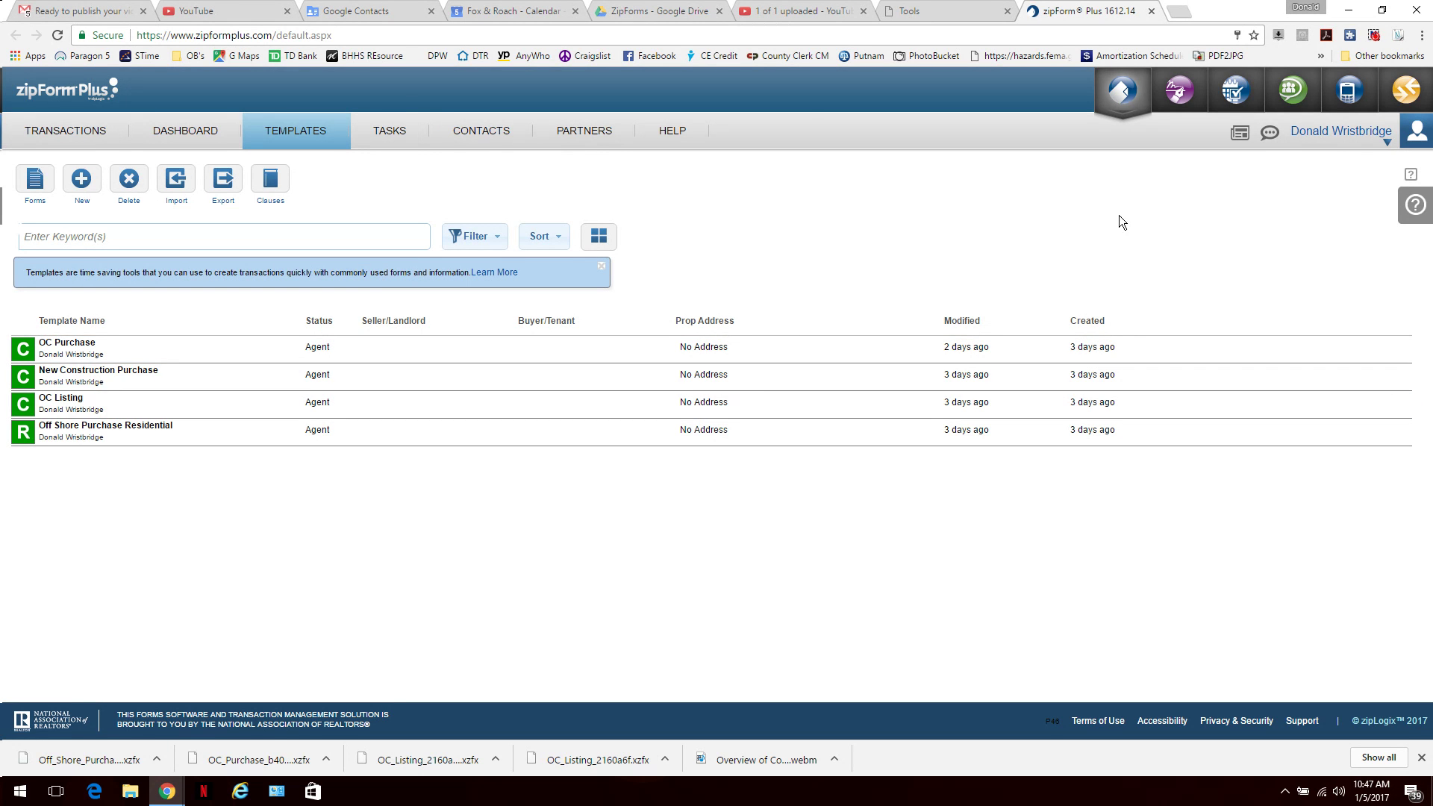
click(1372, 38)
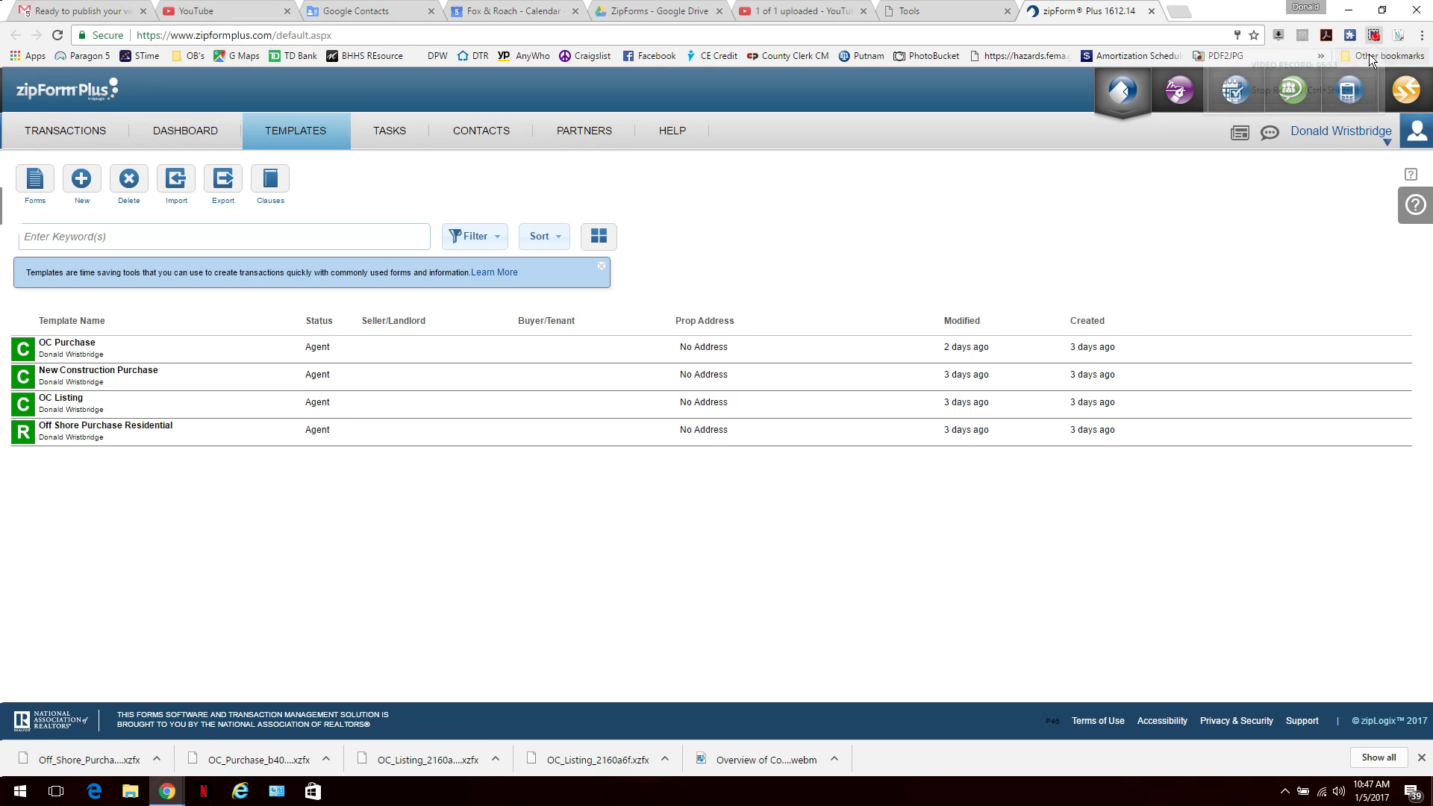